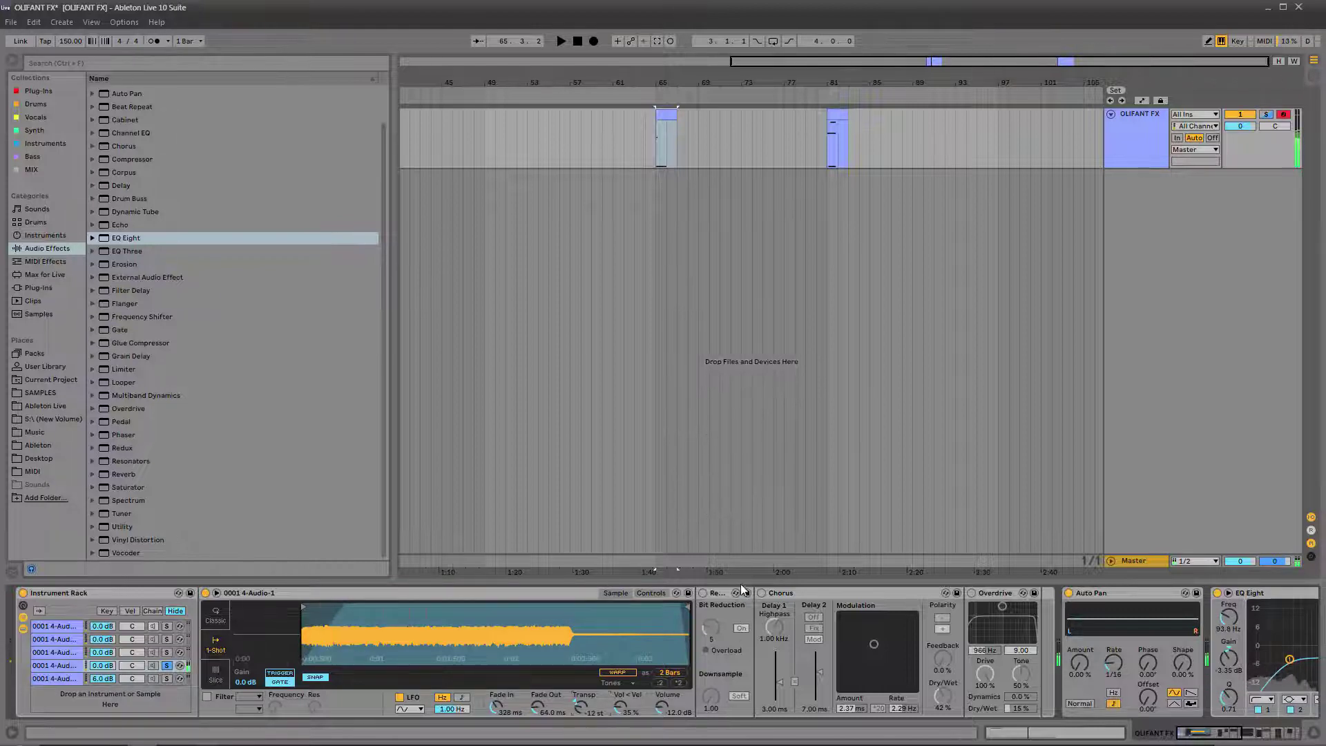
Try Redux at Bit Reduction 6 on the fourth rack chain, then bypass it and transpose the sample to -10 st.
left_click(703, 593)
left_click_drag(712, 637, 711, 637)
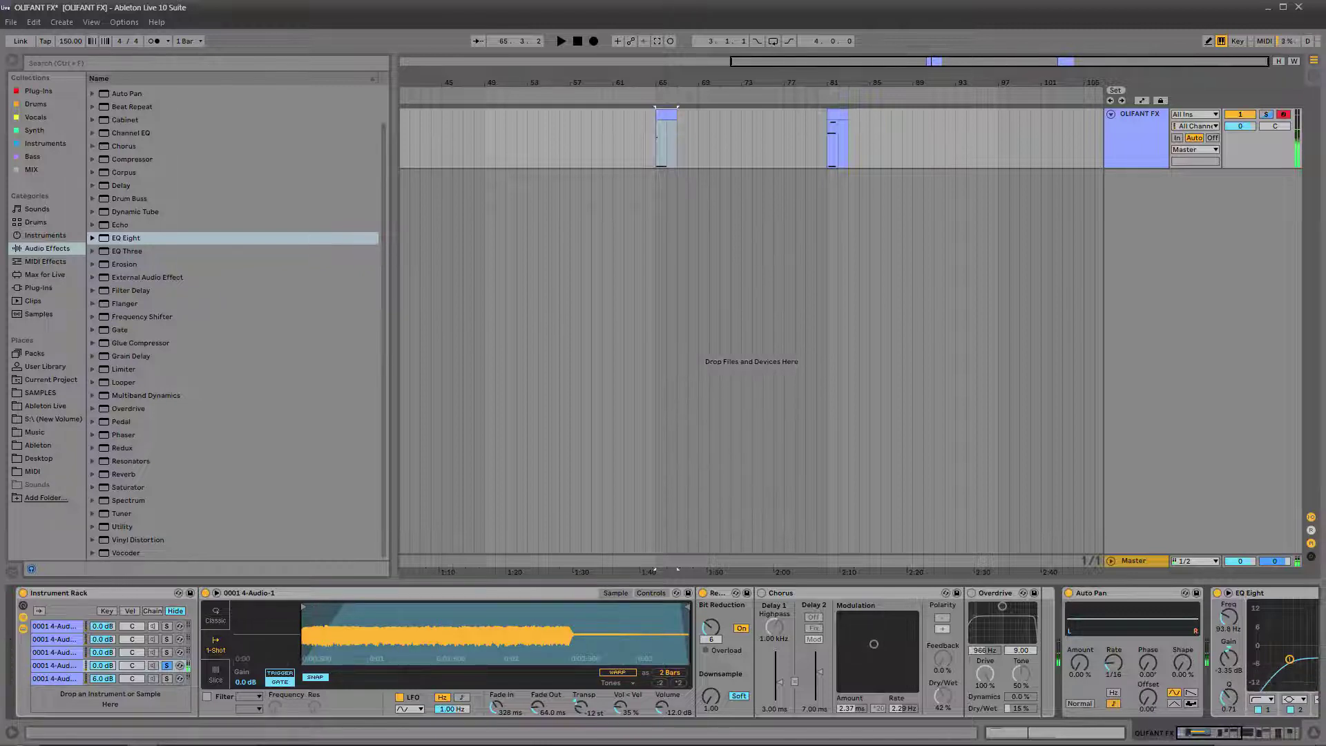
left_click(703, 594)
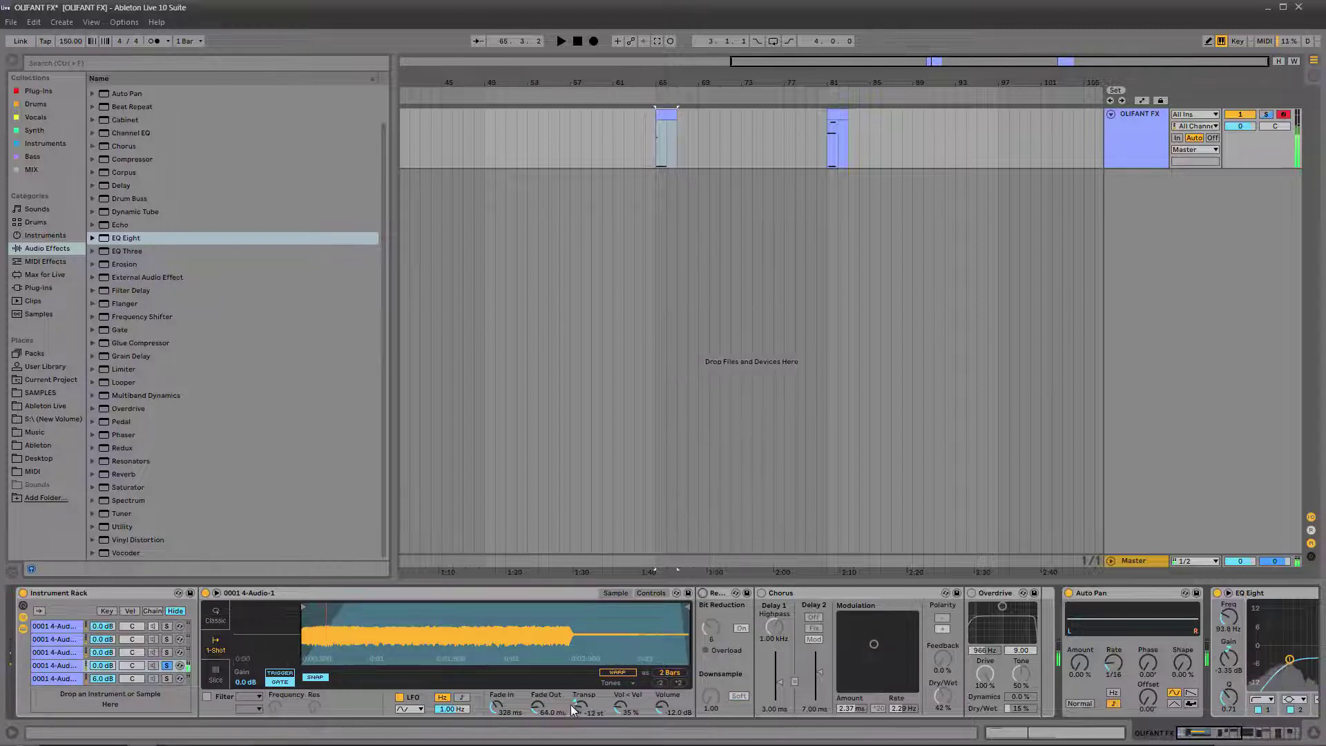
left_click_drag(571, 705, 575, 701)
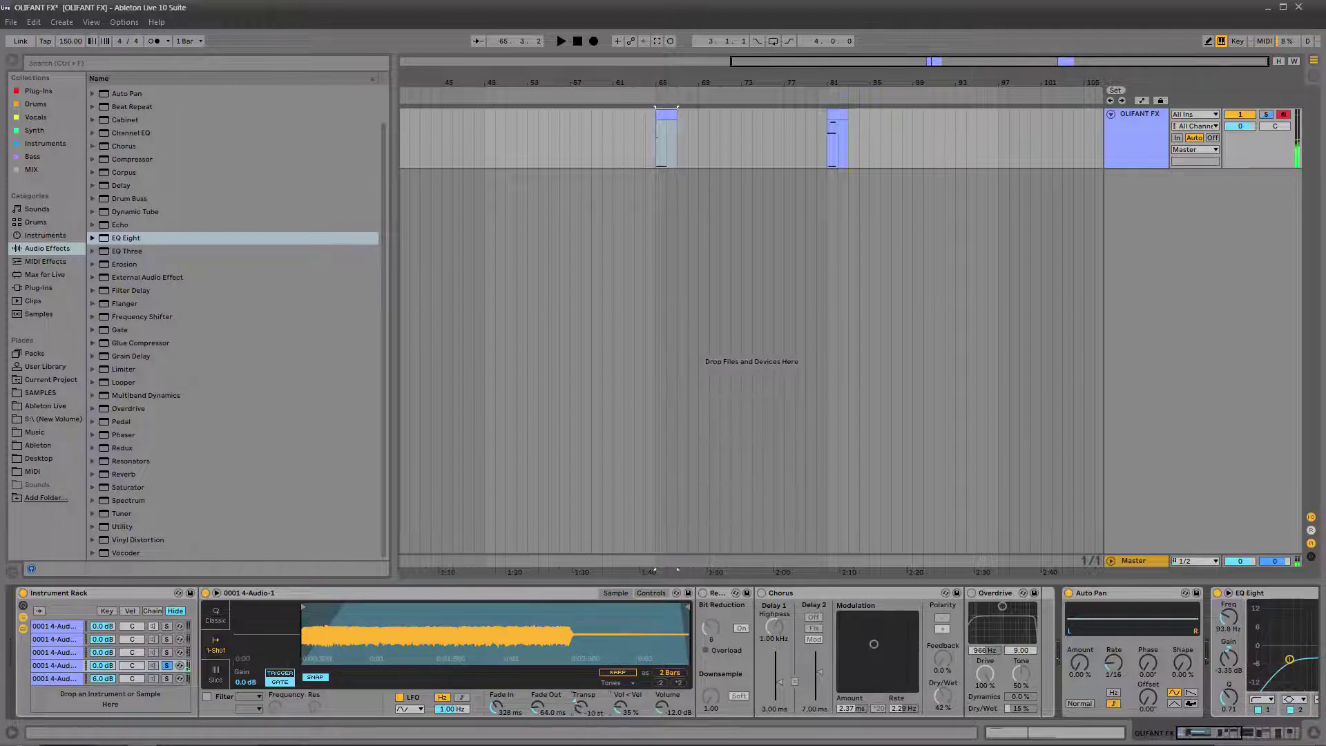
Enable Redux on the fourth chain and set its Bit Reduction to 5.
left_click(702, 592)
left_click_drag(711, 627, 710, 624)
Select and solo the rack's first chain, then bypass its Chorus and Overdrive.
left_click(69, 632)
left_click(167, 626)
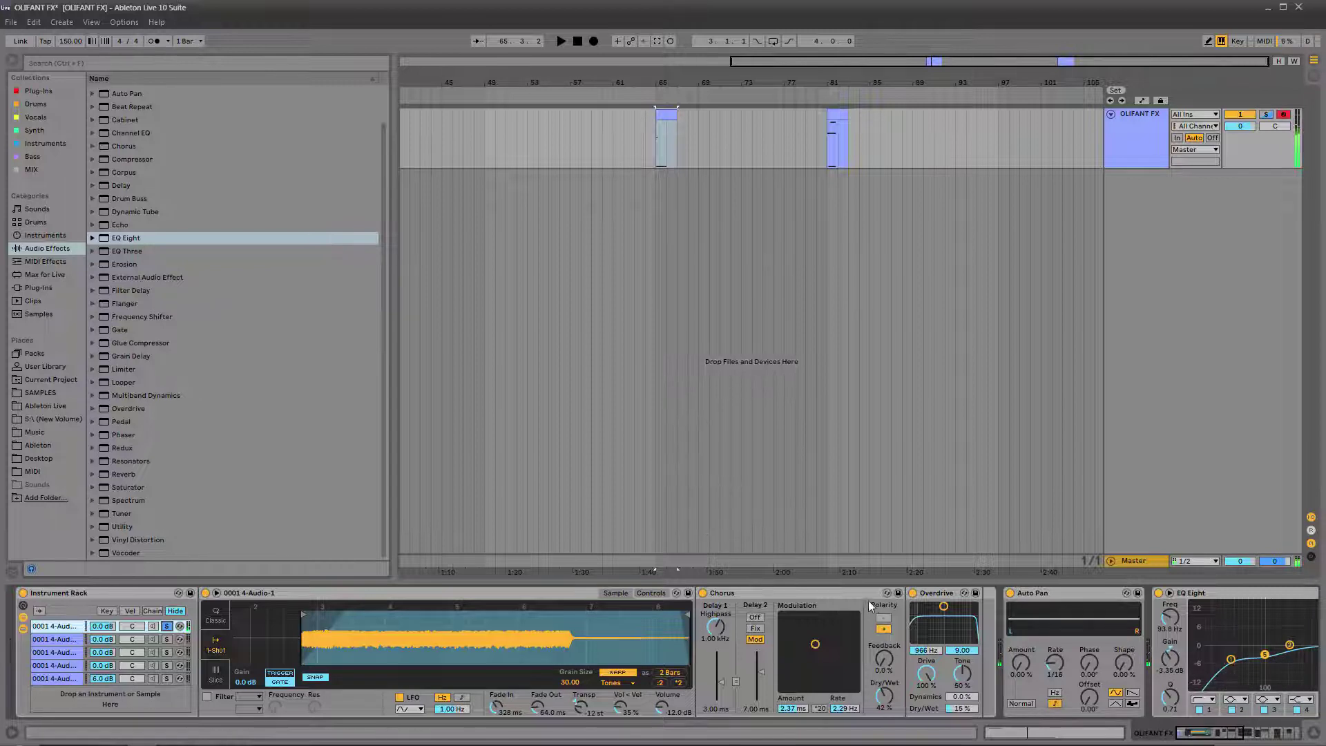
left_click(703, 593)
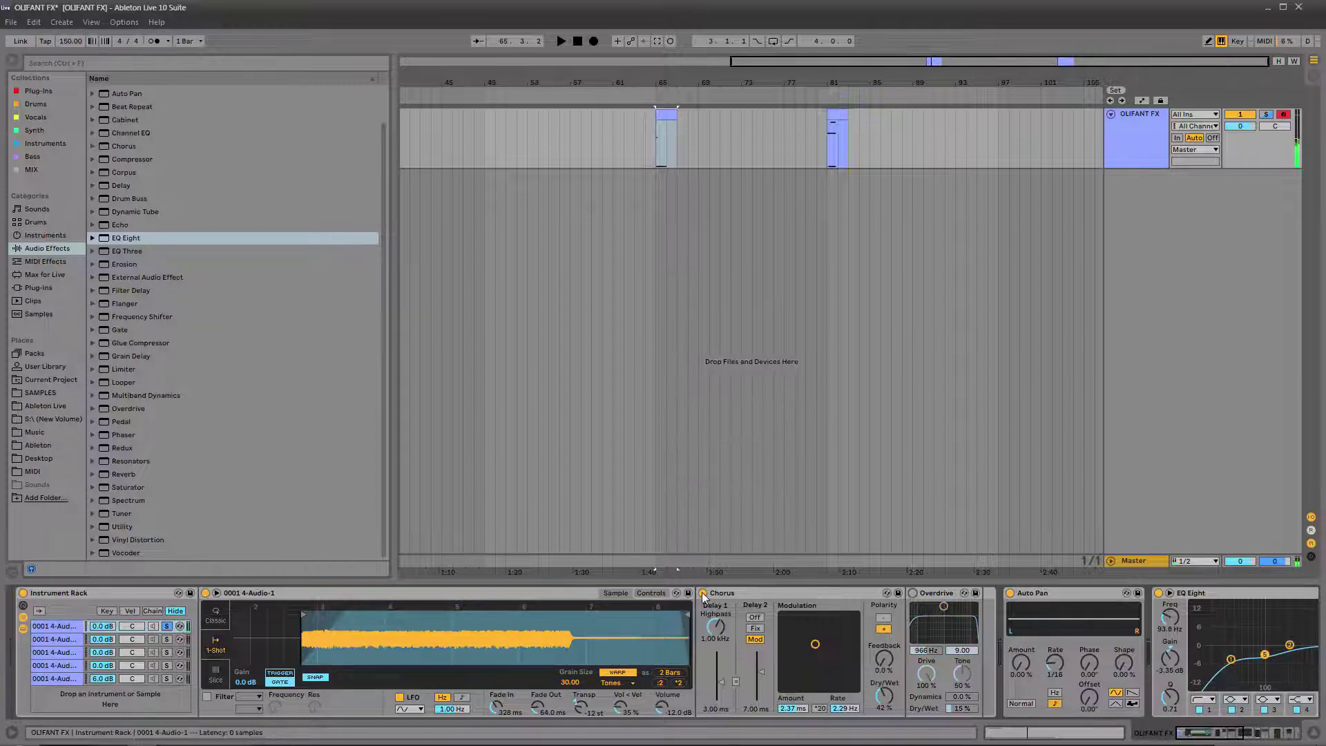
Try the first chain's sample with Warp off, return its transposition to -12 st and re-enable Warp.
left_click(603, 673)
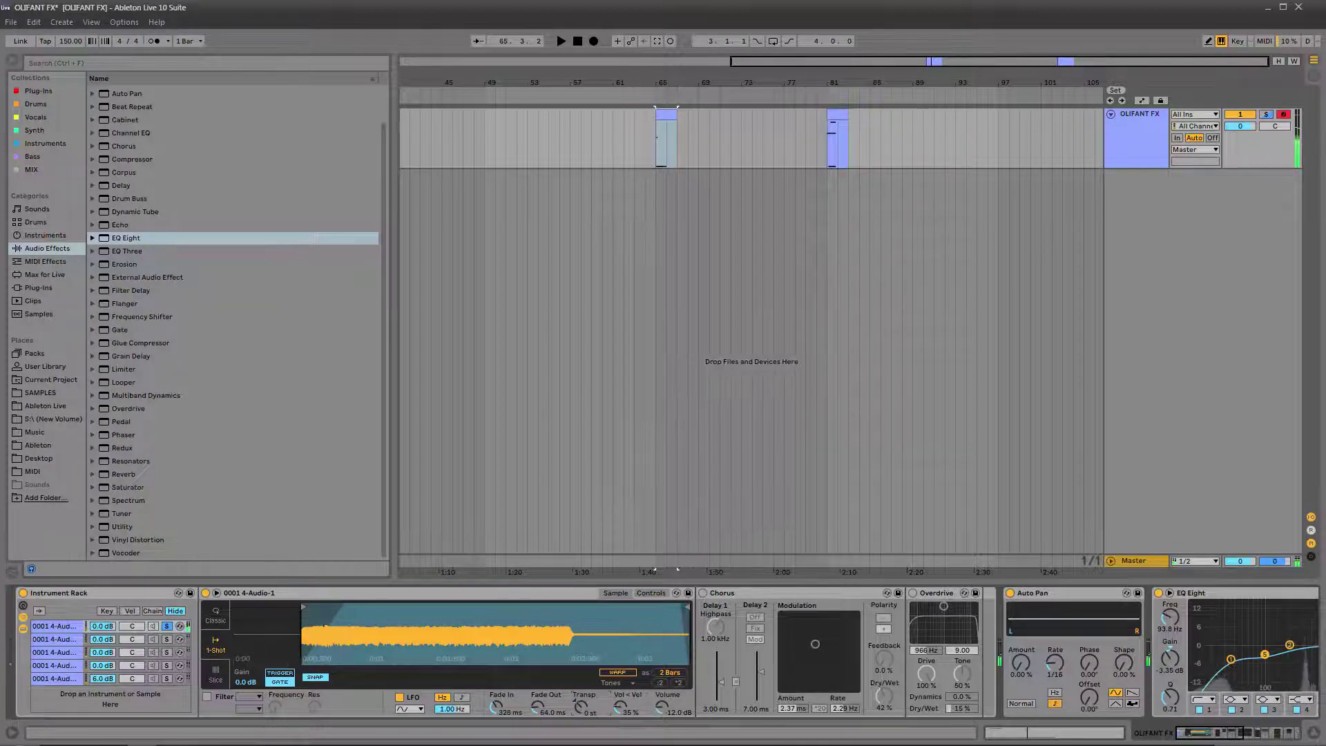
left_click_drag(582, 706, 582, 732)
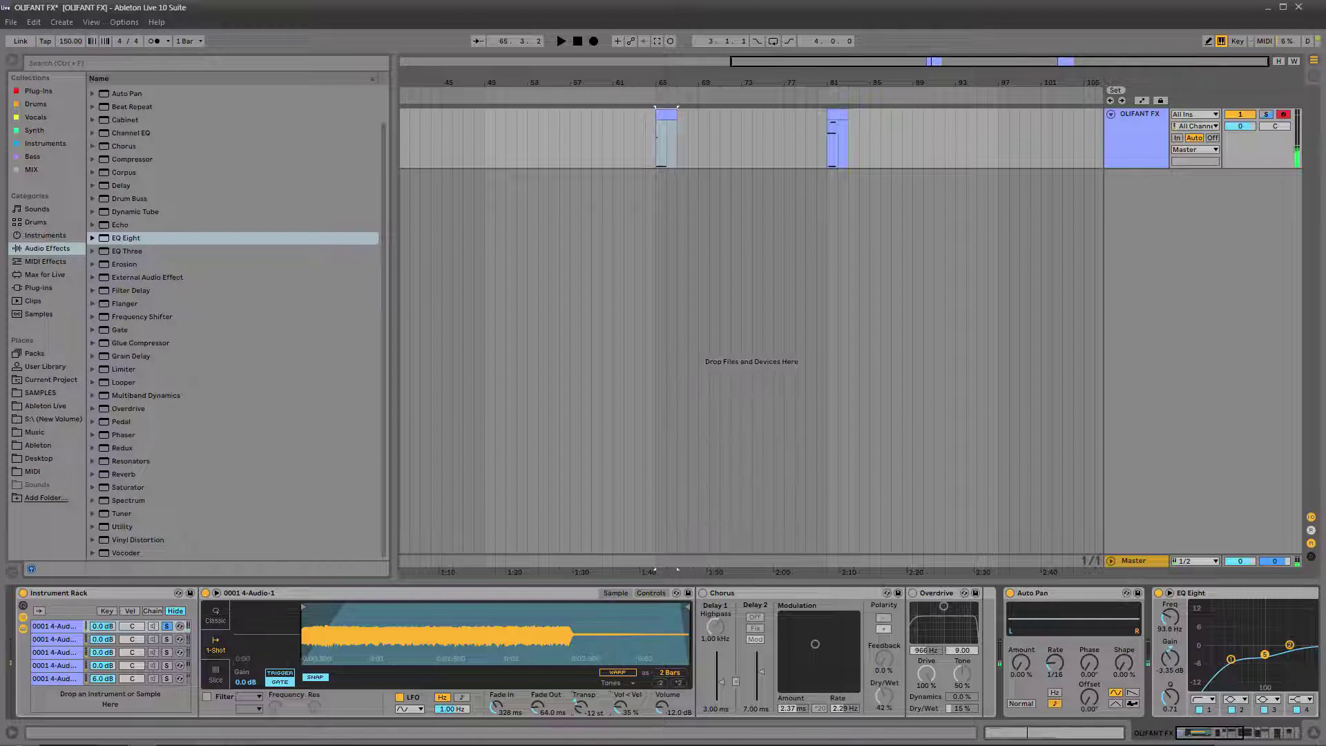
left_click(618, 672)
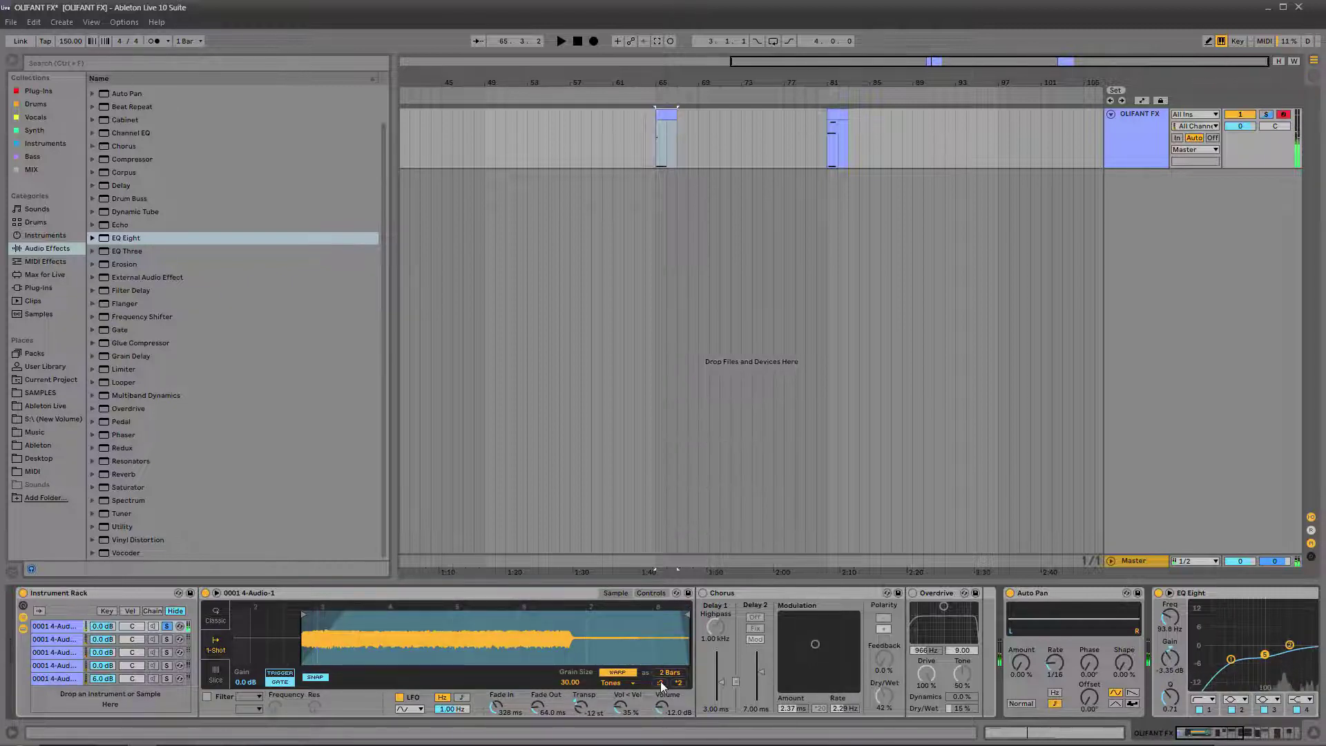
Try doubling the first chain's warp speed setting, then halve it again.
left_click(680, 682)
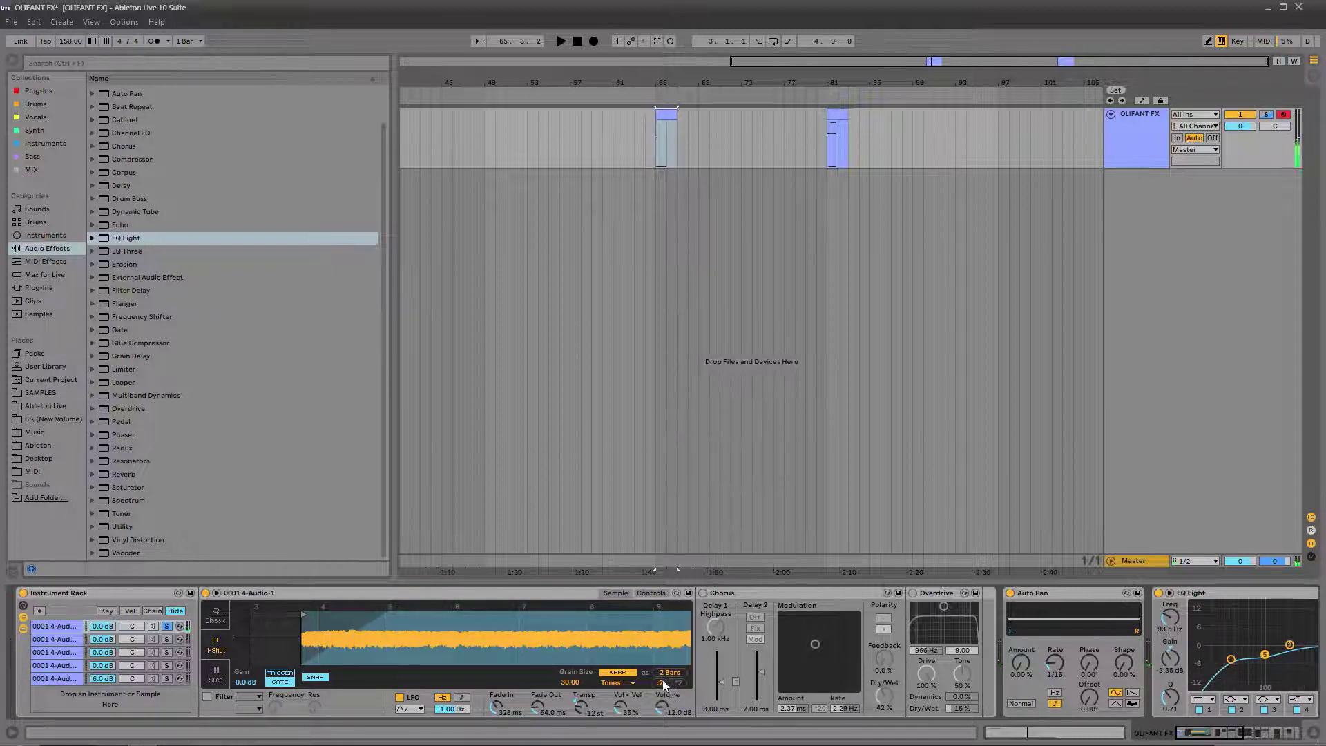
left_click(661, 682)
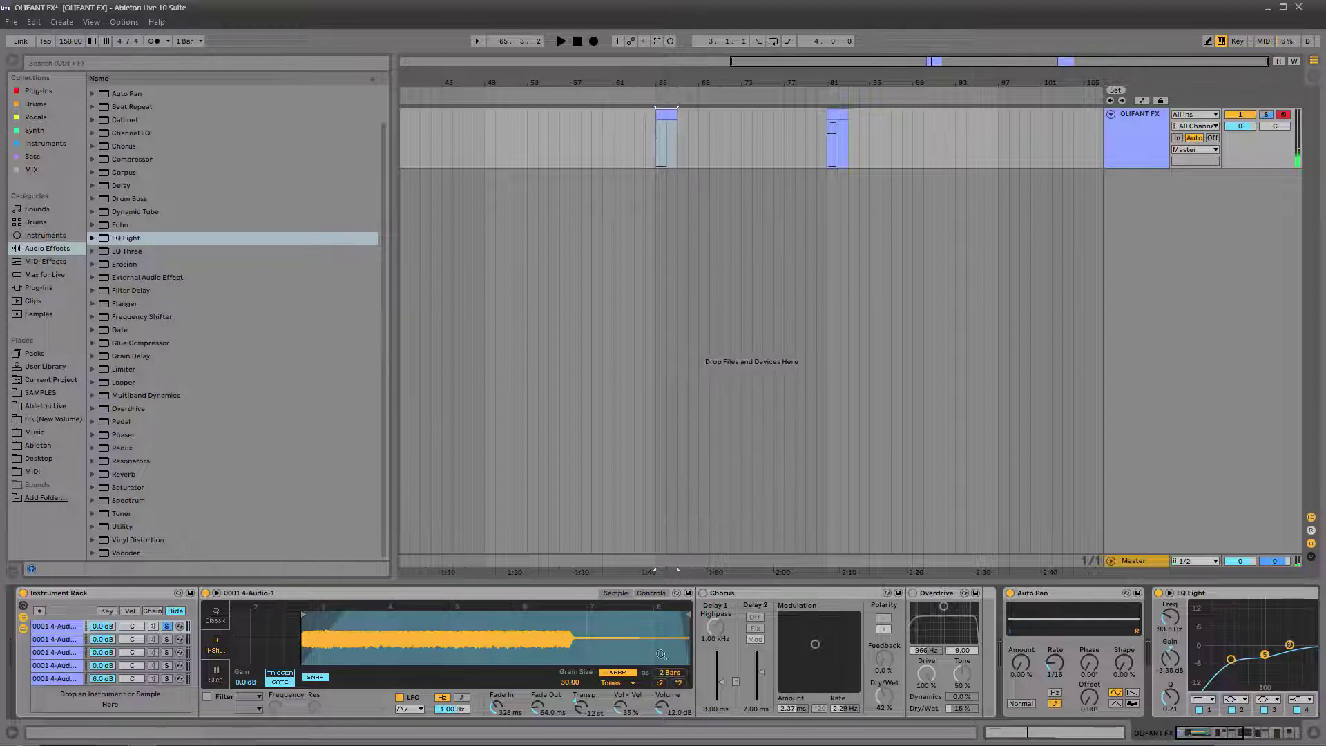
Turn on Chorus and Overdrive and try the Complex Pro warp mode on the first chain's sample.
left_click(703, 593)
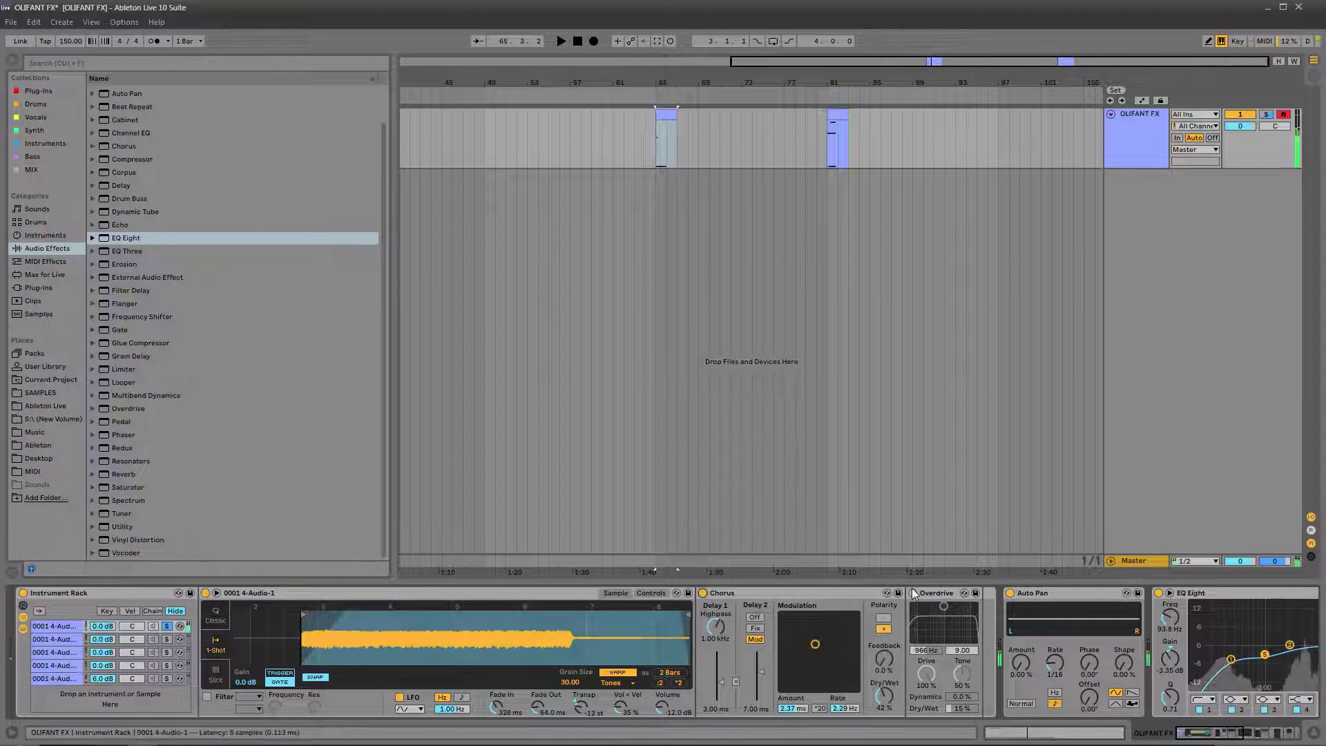
left_click(912, 593)
left_click(621, 683)
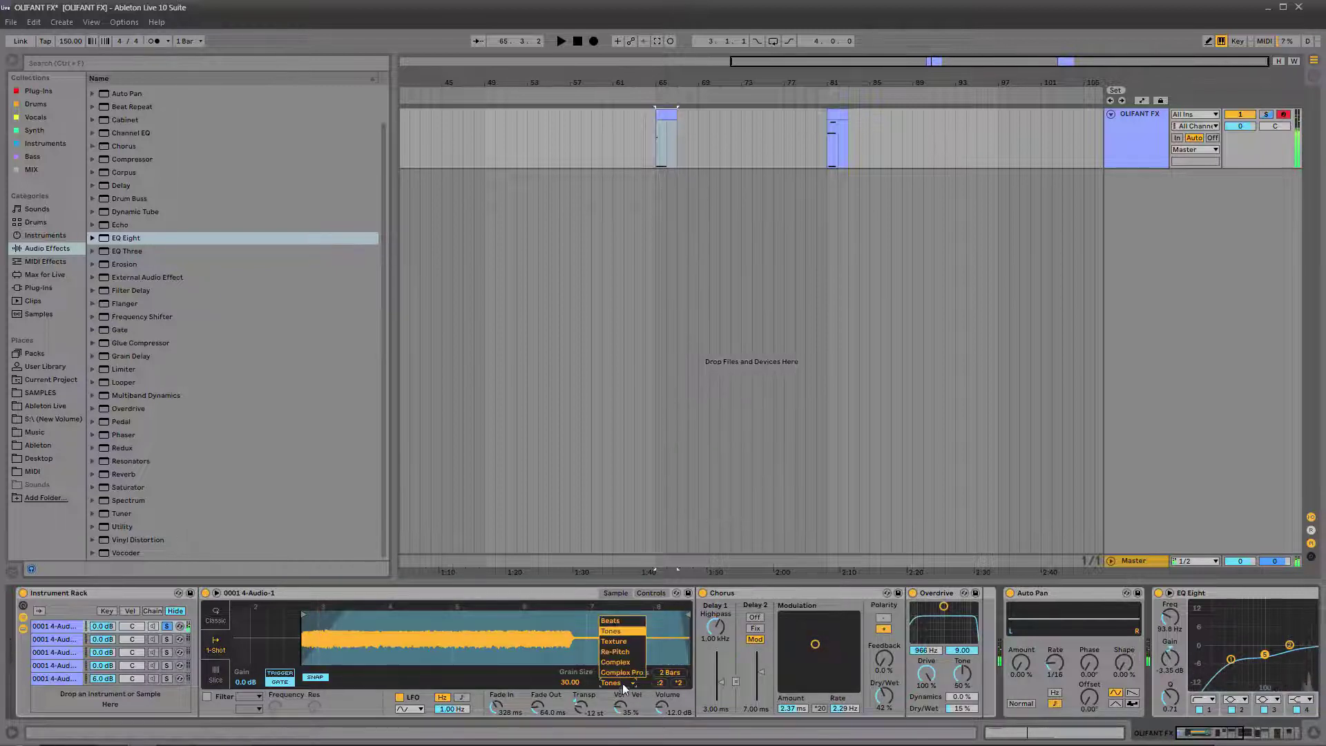
left_click(621, 672)
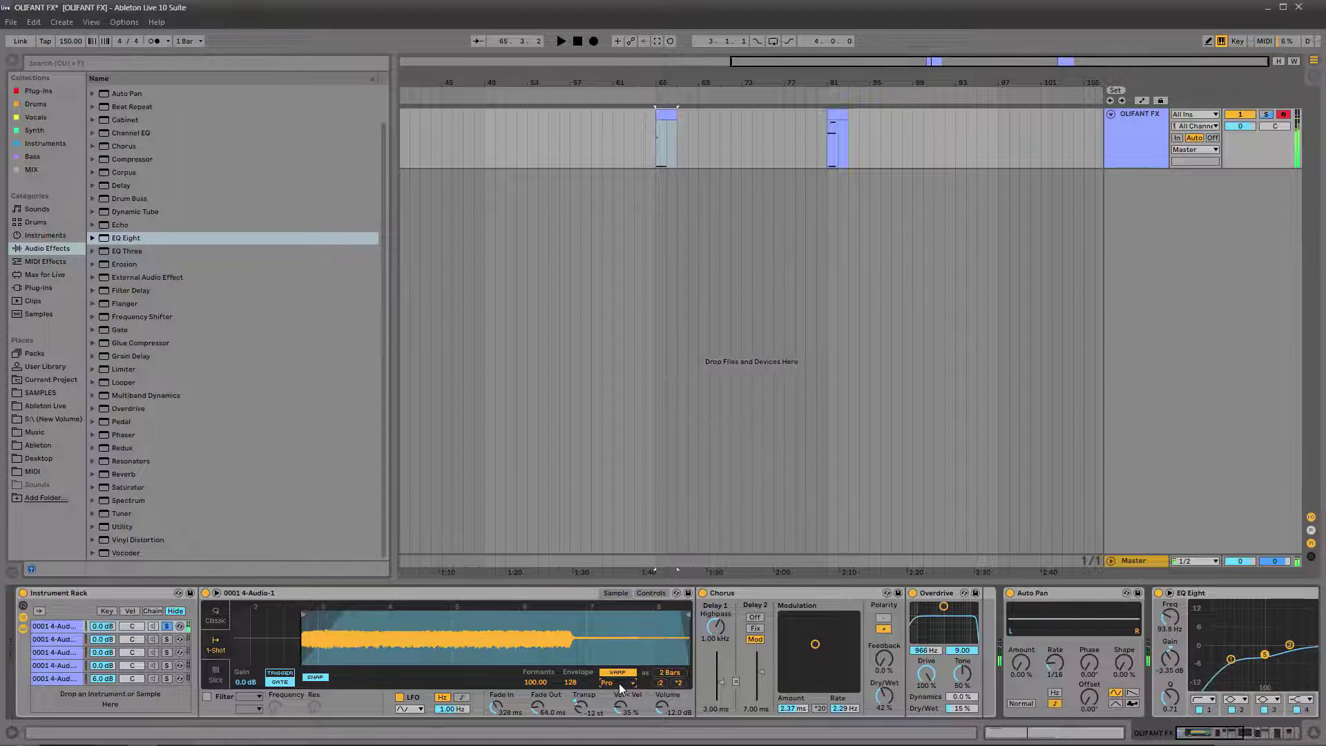
Compare the first chain with Chorus and Overdrive toggled, setting the Complex Pro Formants to 0.
left_click(703, 592)
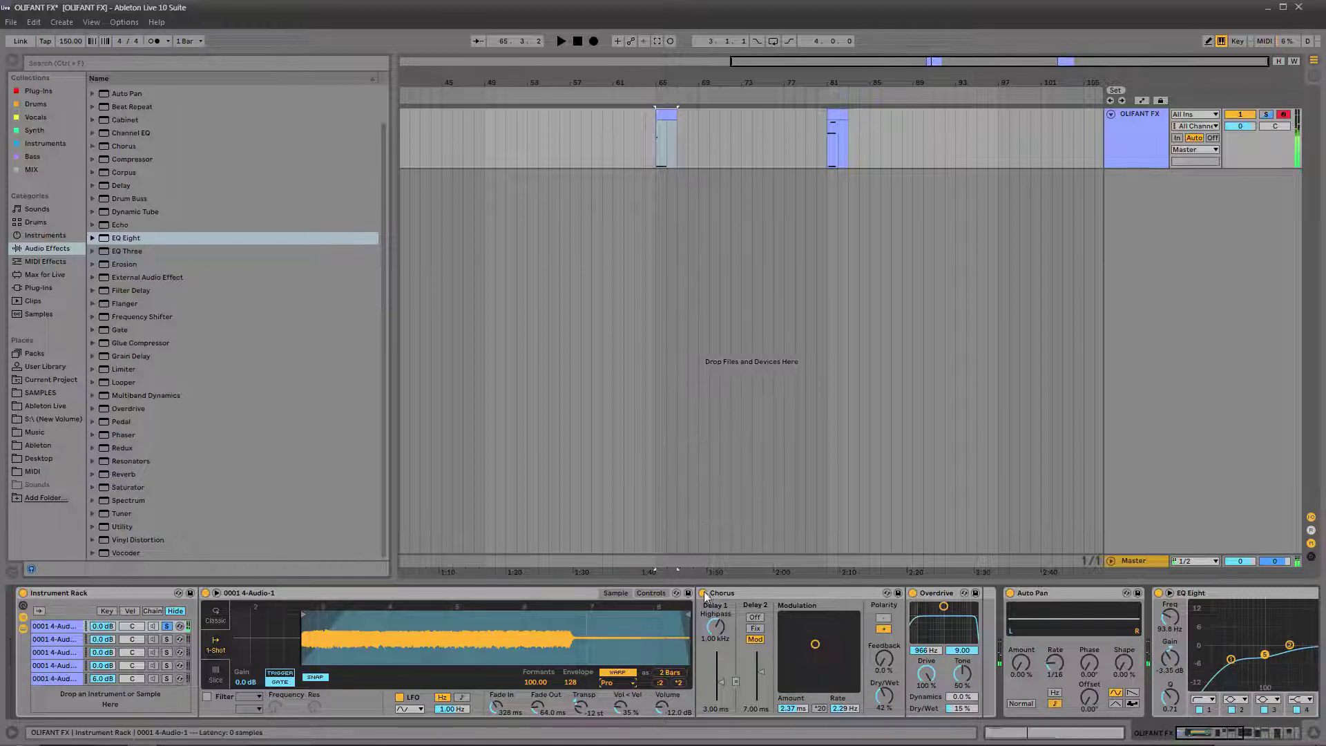
left_click(912, 592)
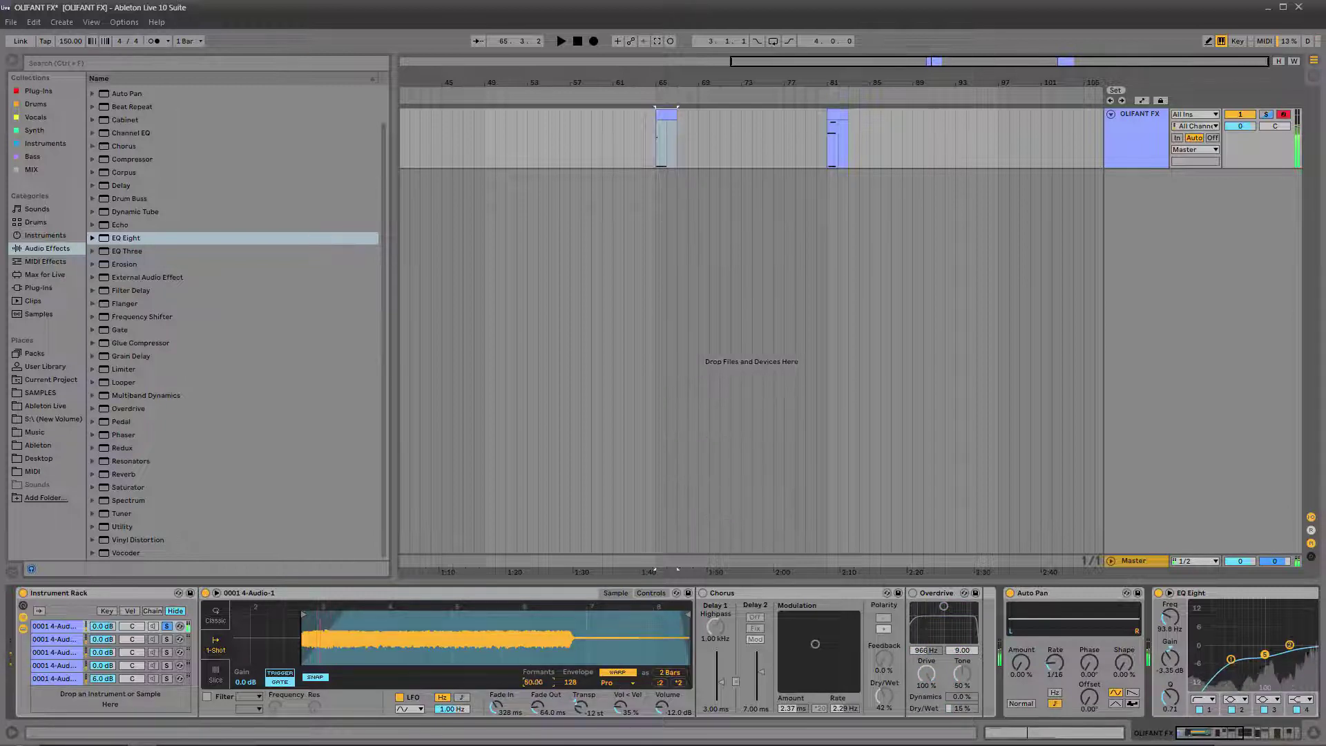
left_click_drag(533, 682, 533, 687)
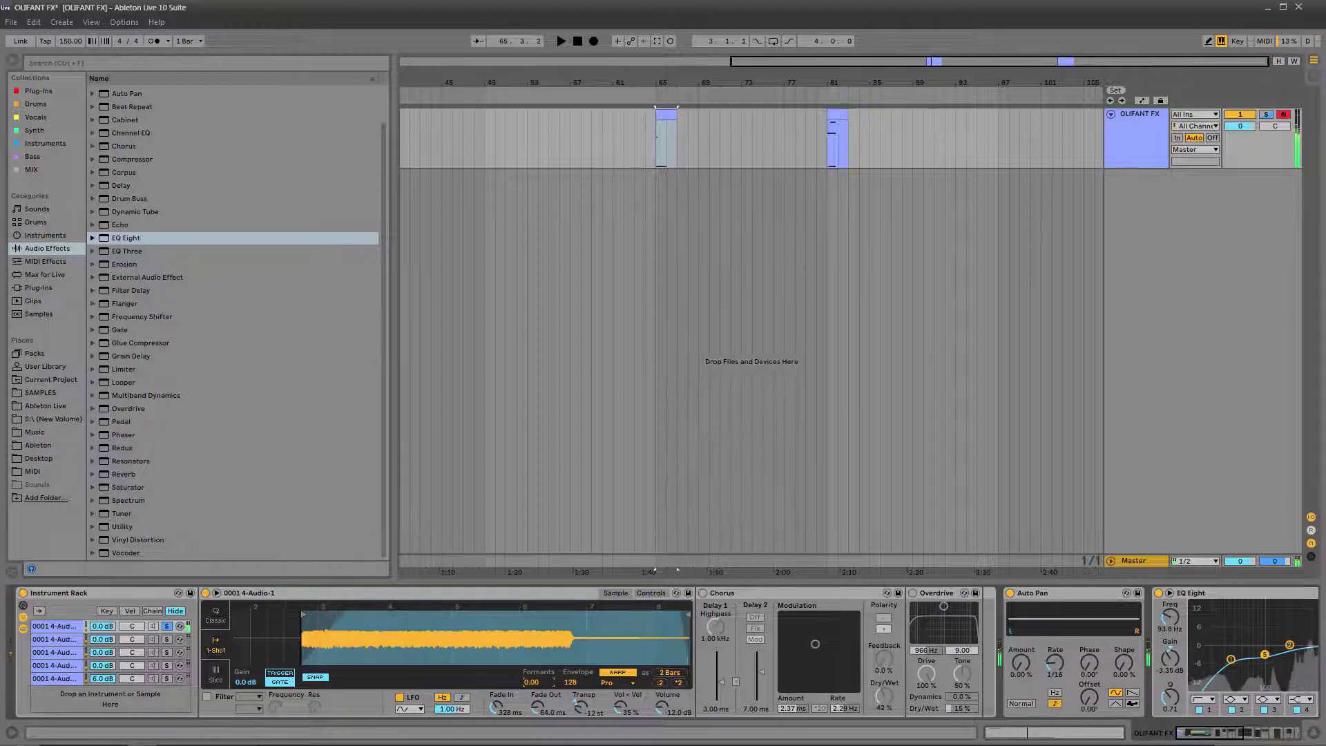
left_click(704, 593)
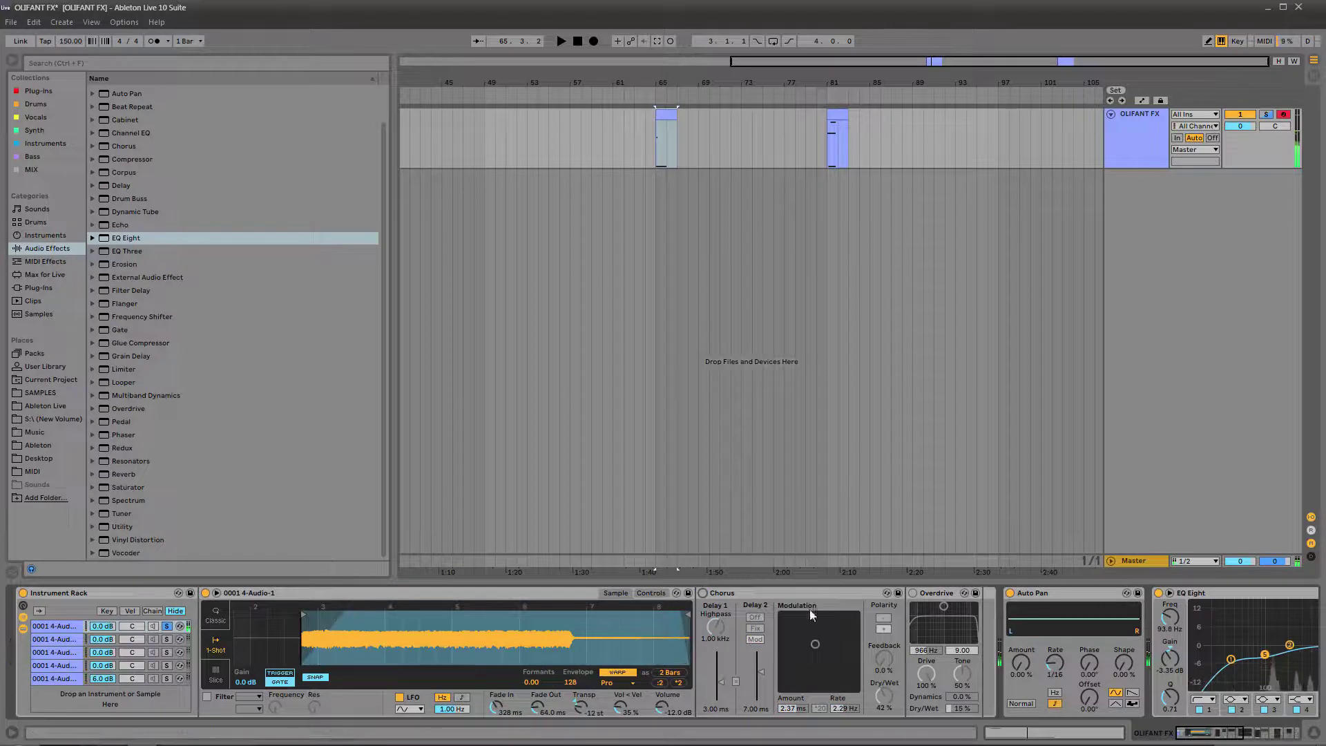
left_click(914, 593)
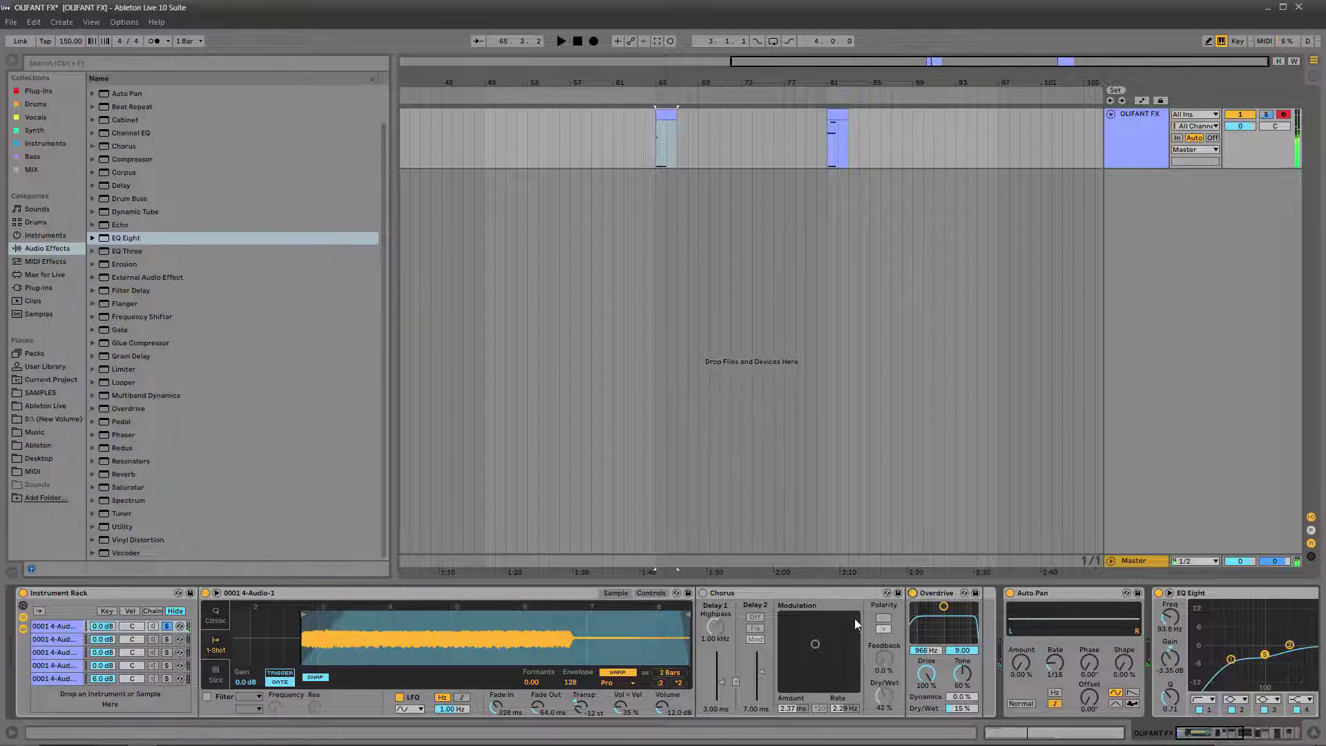
Set the first chain's warp mode to Tones and leave Chorus and Overdrive enabled.
left_click(614, 684)
left_click(610, 631)
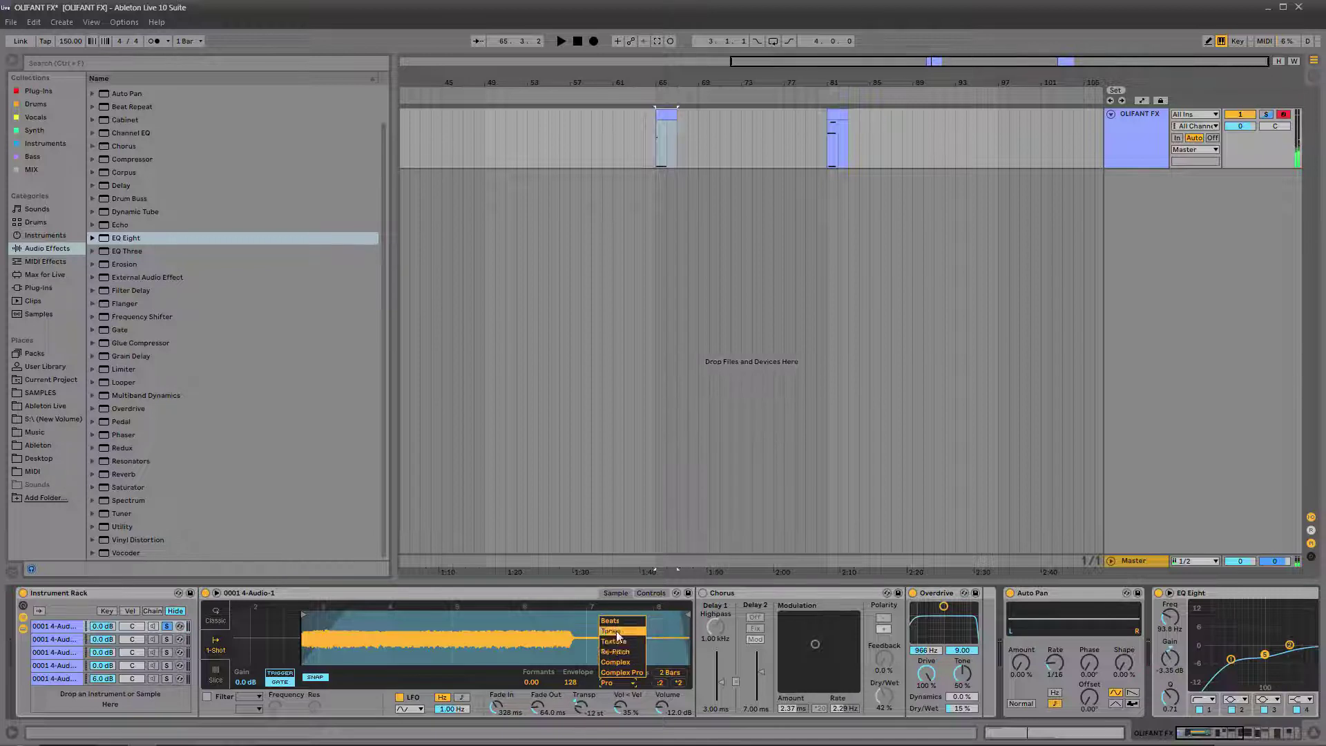
left_click(703, 593)
left_click(914, 594)
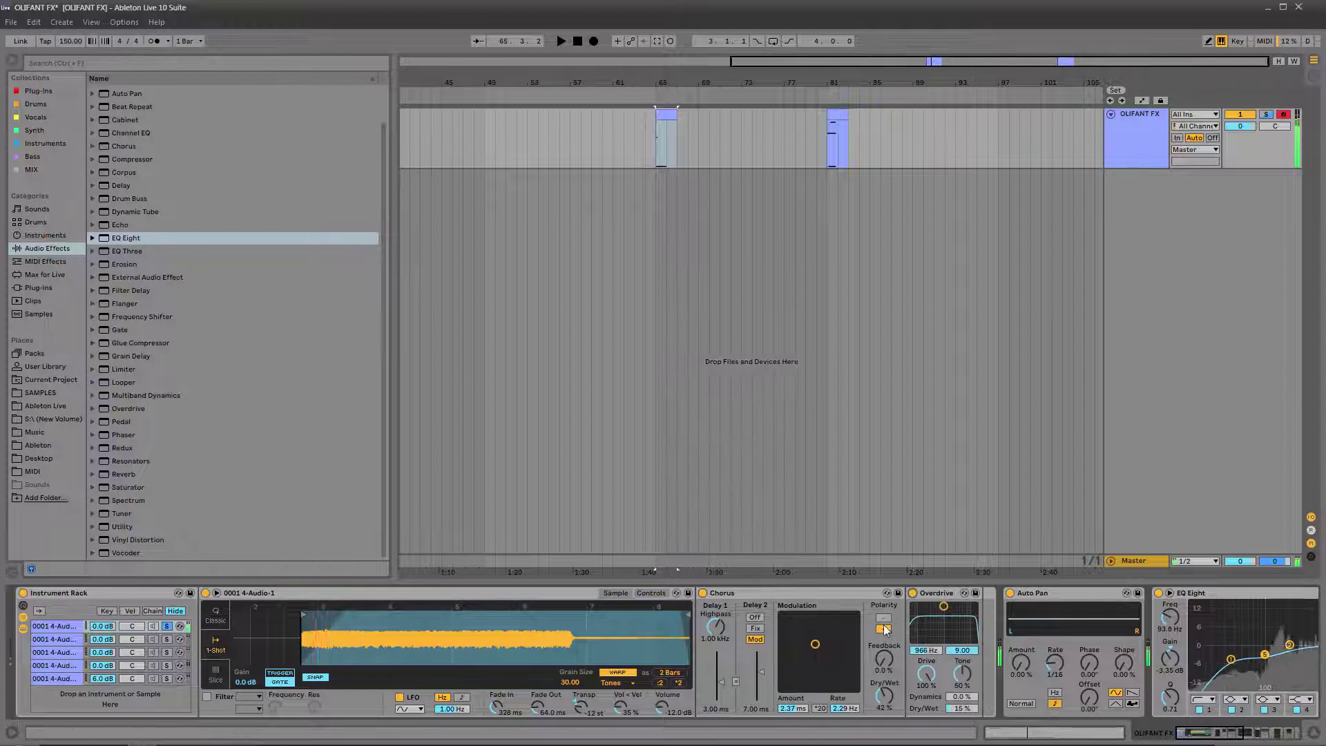
Select and solo the rack's second chain and show the Controls page of its Simpler.
left_click(70, 640)
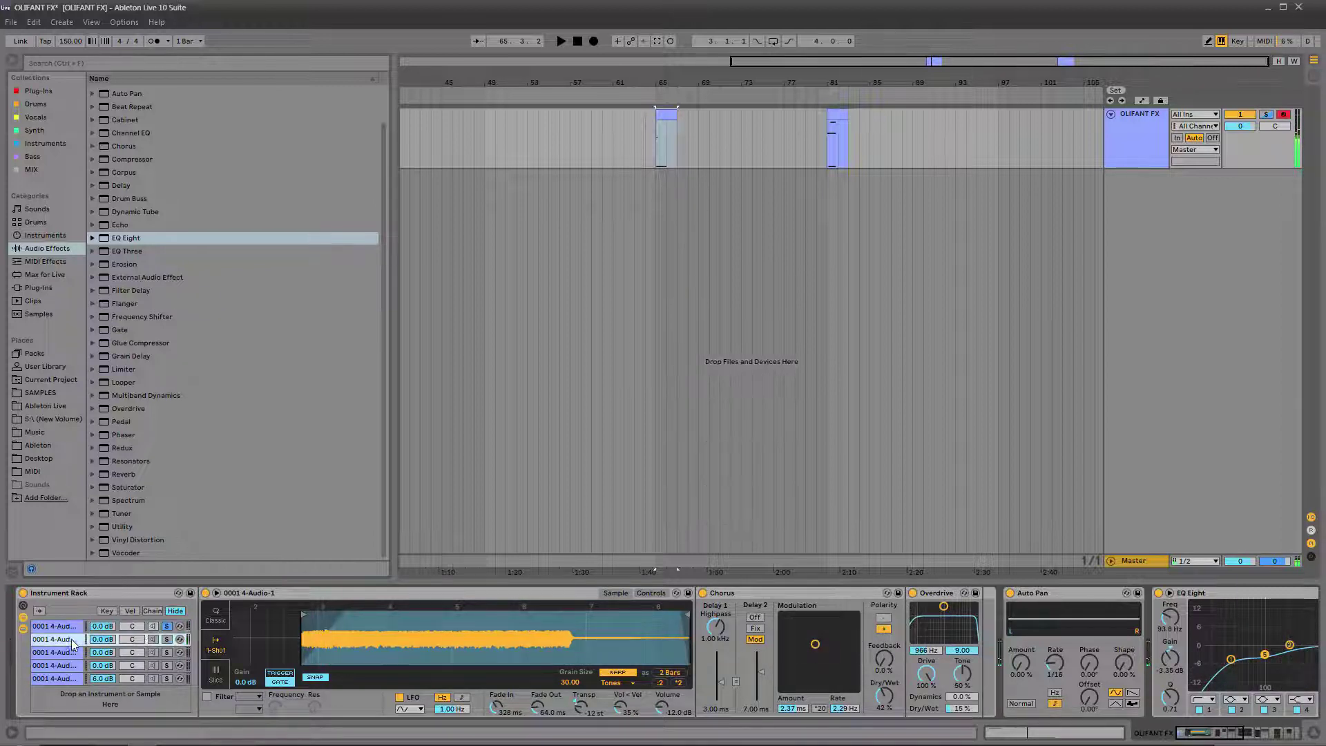
left_click(167, 640)
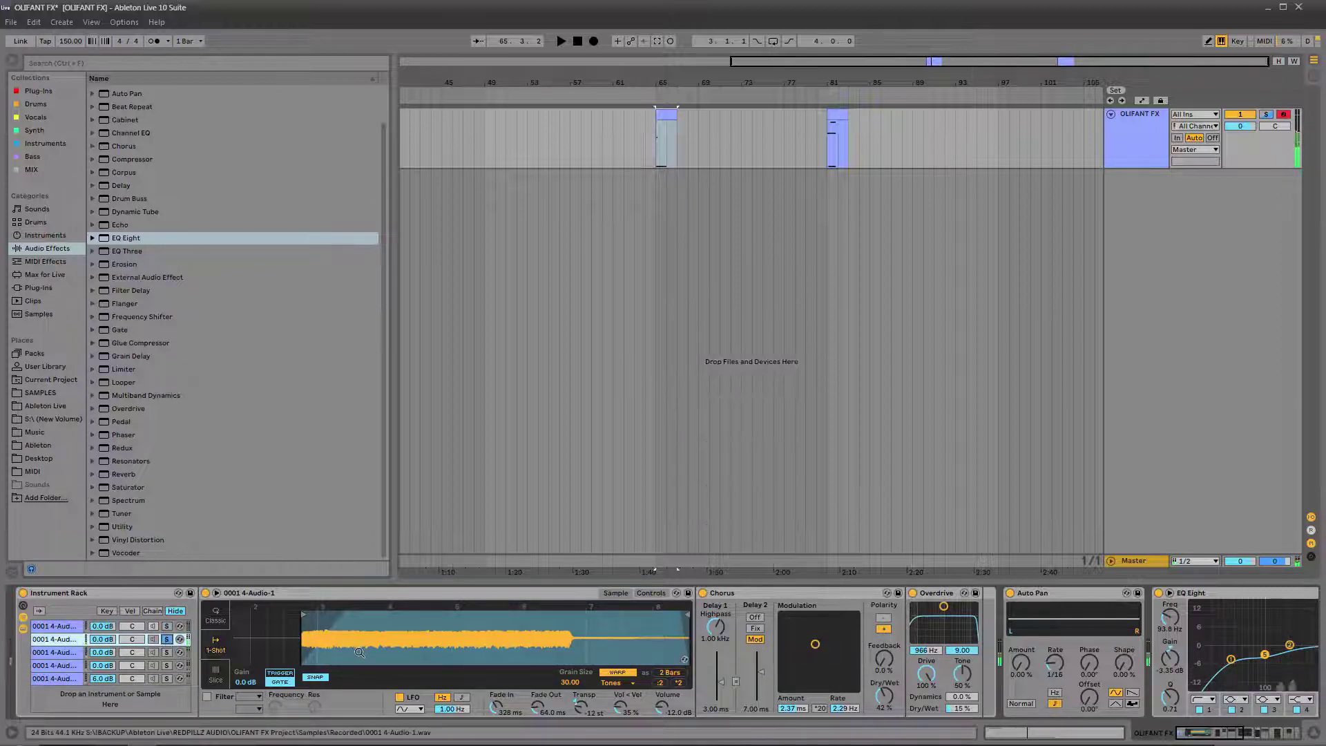
left_click(433, 599)
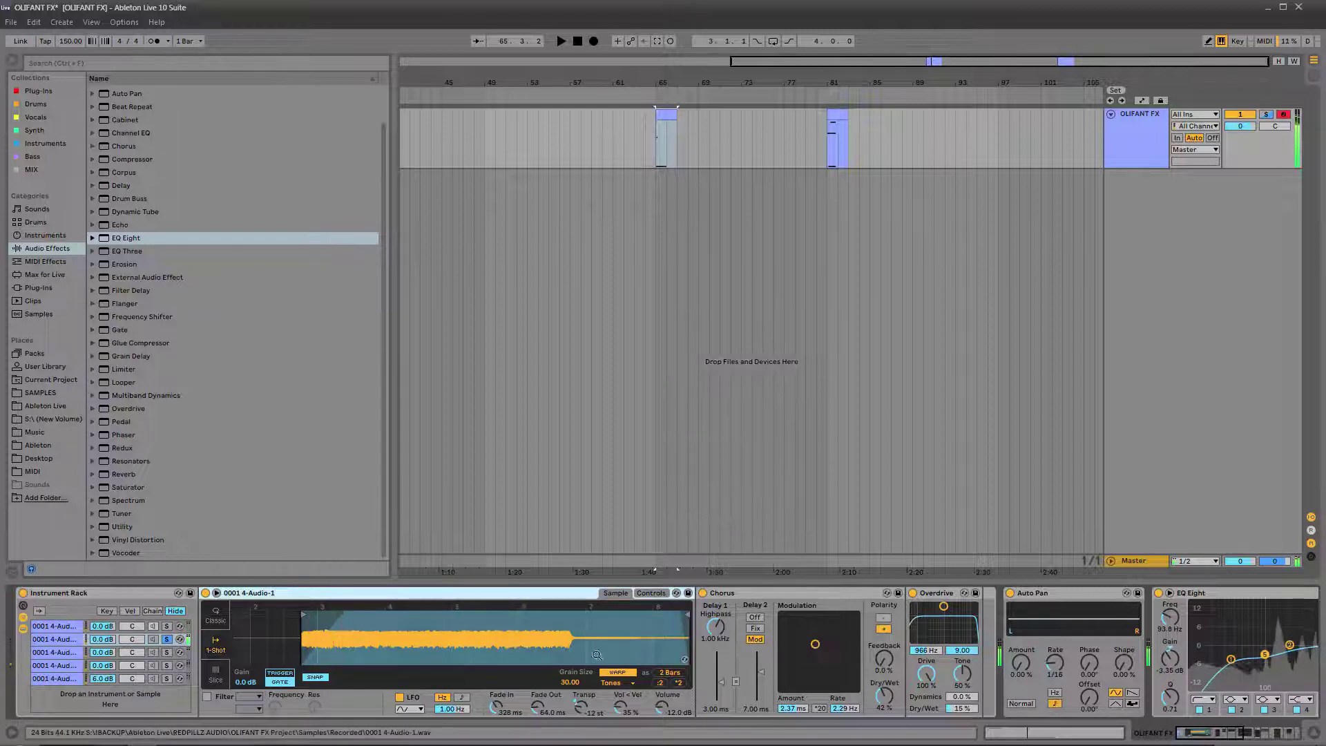
left_click(651, 593)
Try the second chain's glide time at 0.10 ms while playing the clip at bar 81.
left_click(674, 685)
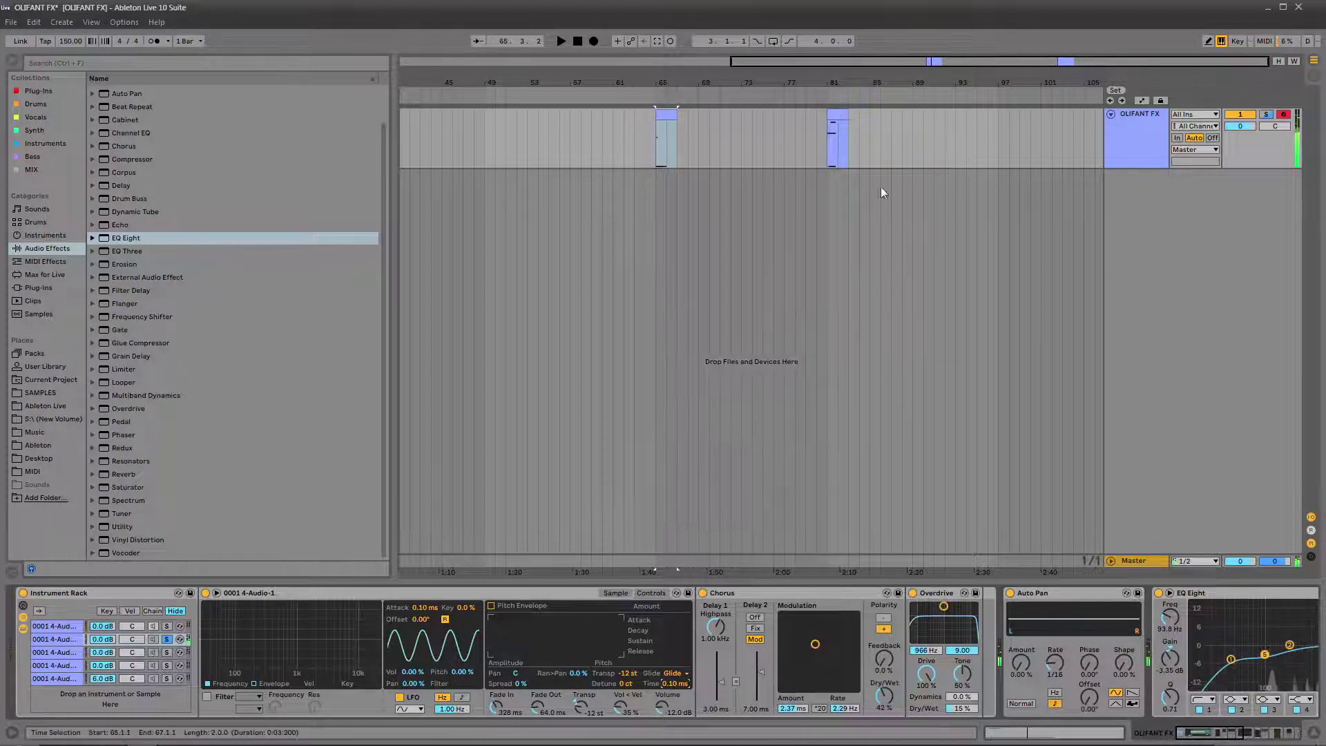
left_click(838, 138)
key("space")
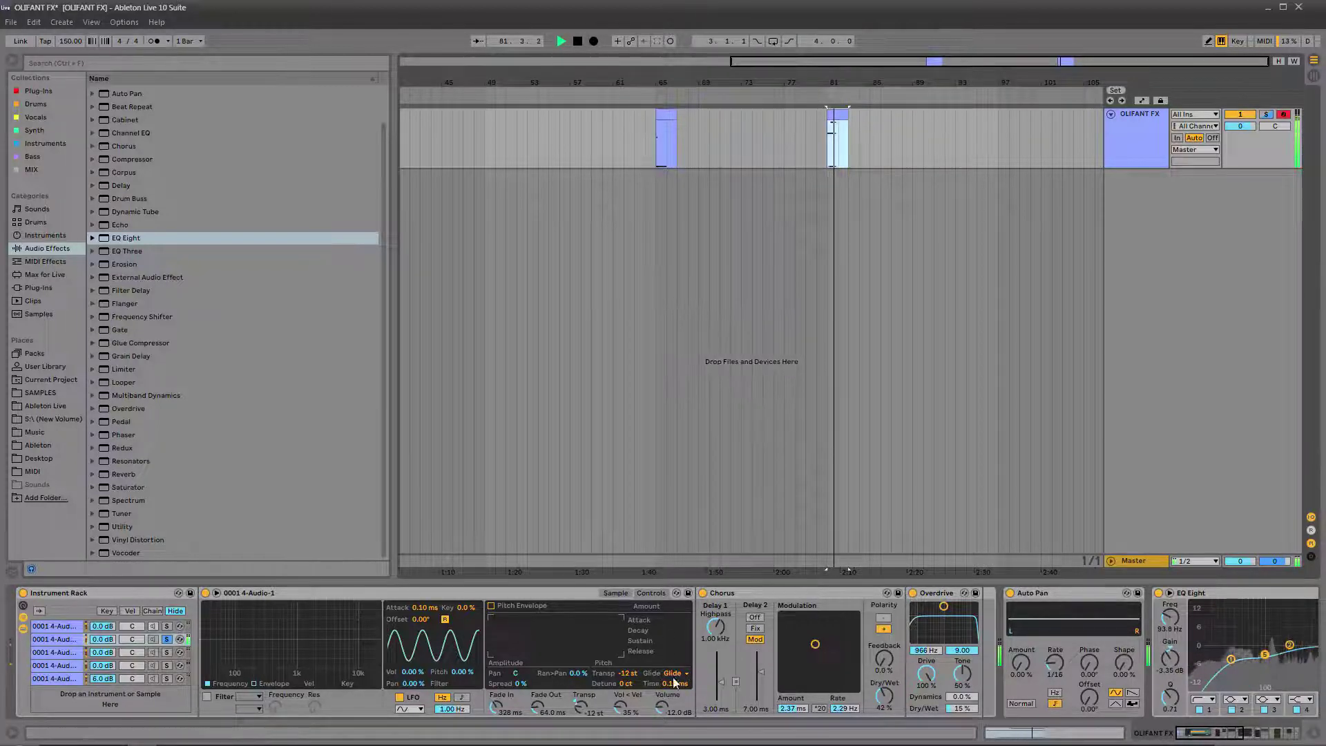
key("space")
Set the second chain's glide time to about 4.07 s and audition it with the clip at bar 81.
left_click_drag(677, 685, 675, 663)
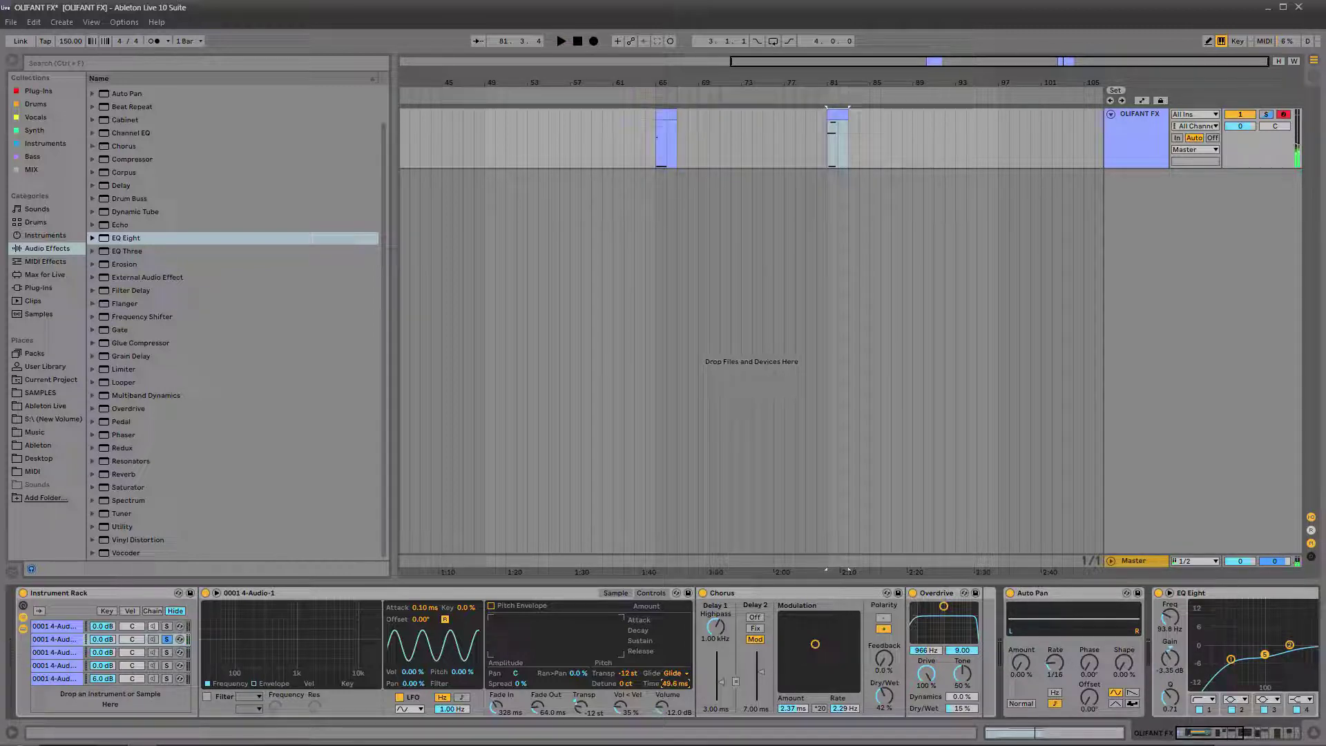
type("3")
key("Return")
left_click_drag(675, 684, 675, 698)
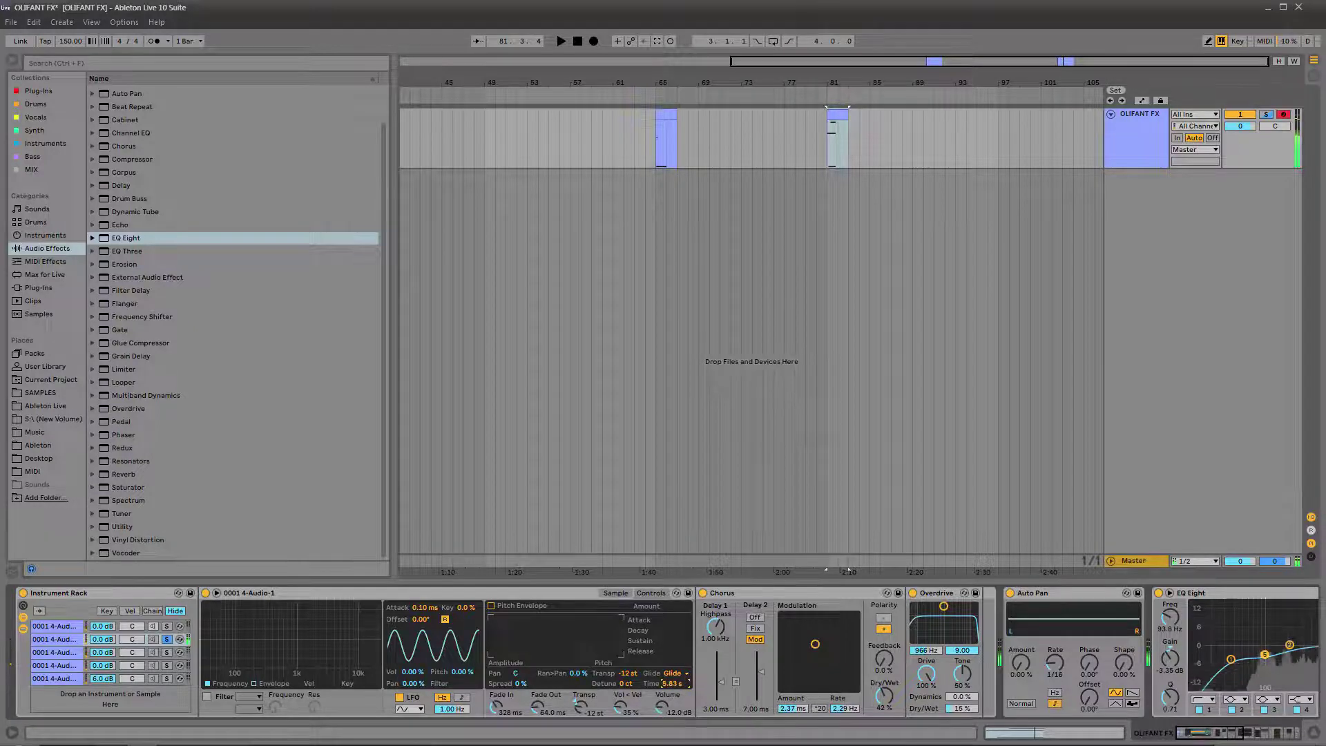
key("space")
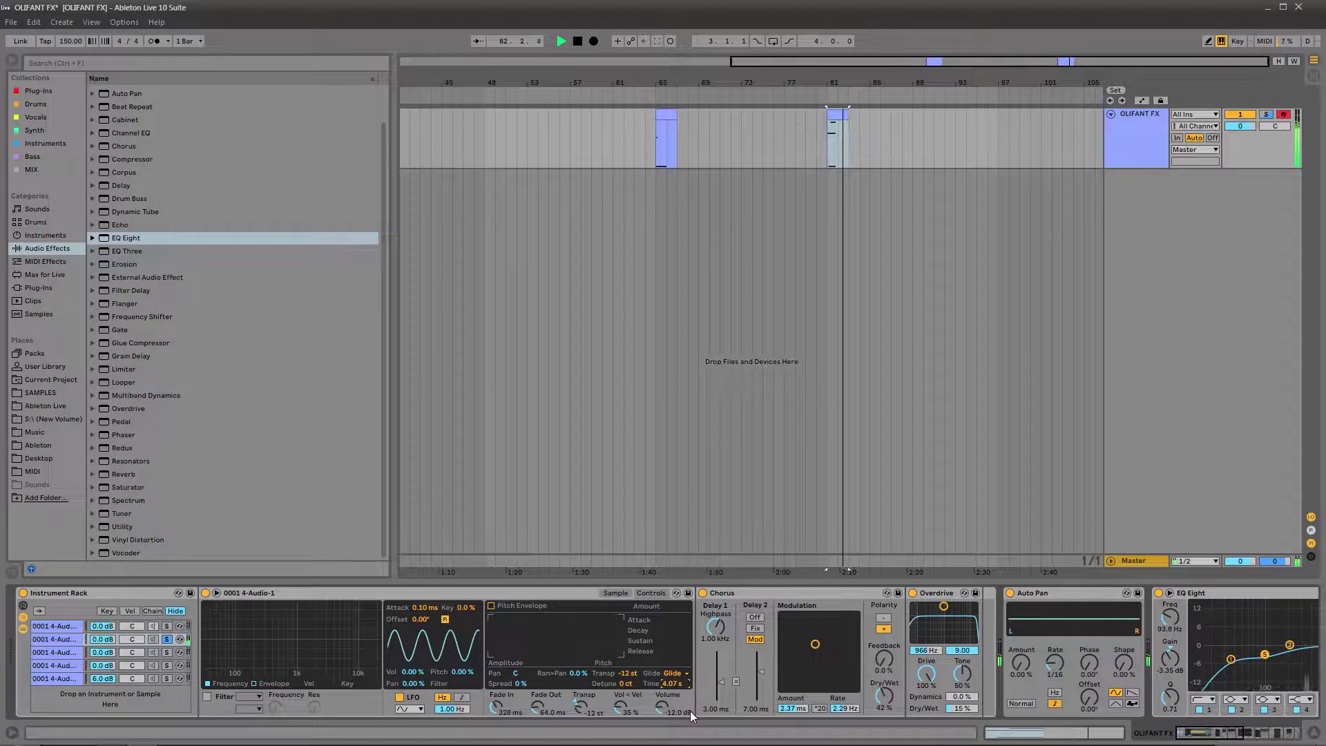
key("space")
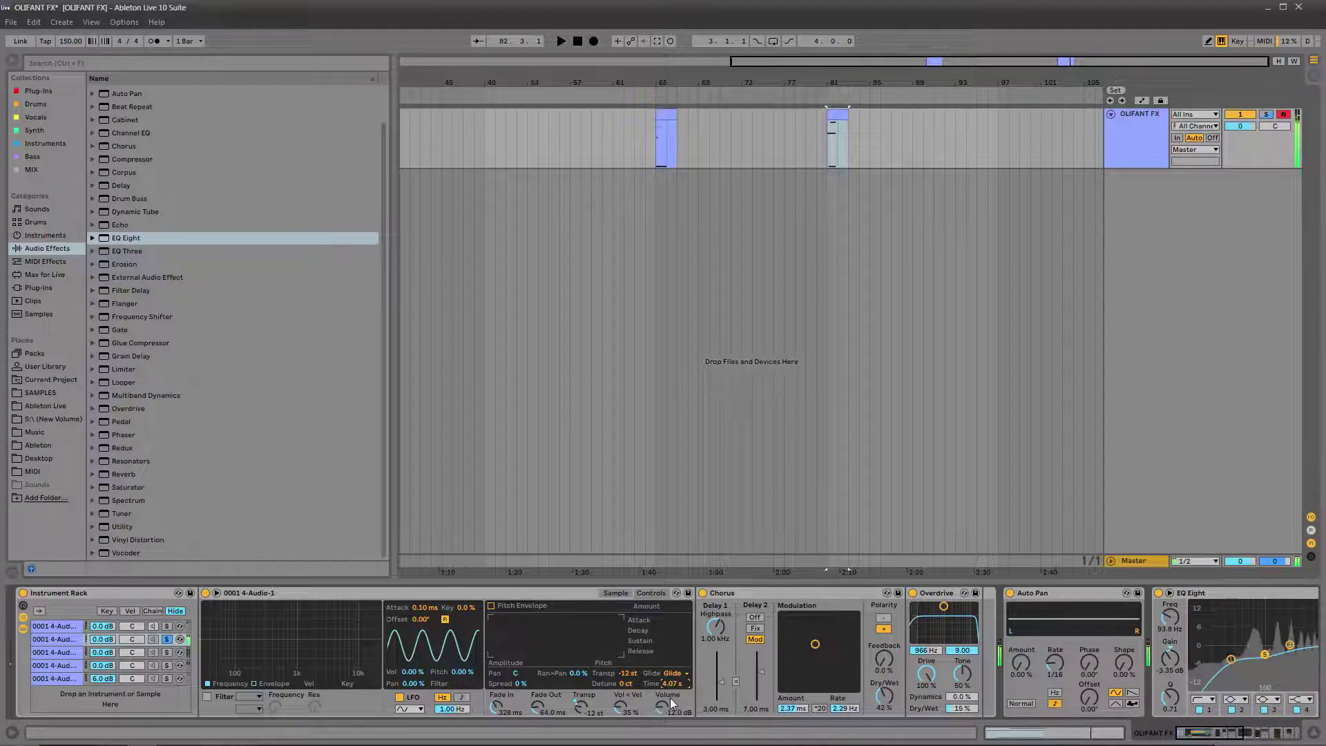
Look through the third and fifth chains, then solo and select the fourth chain.
left_click(68, 649)
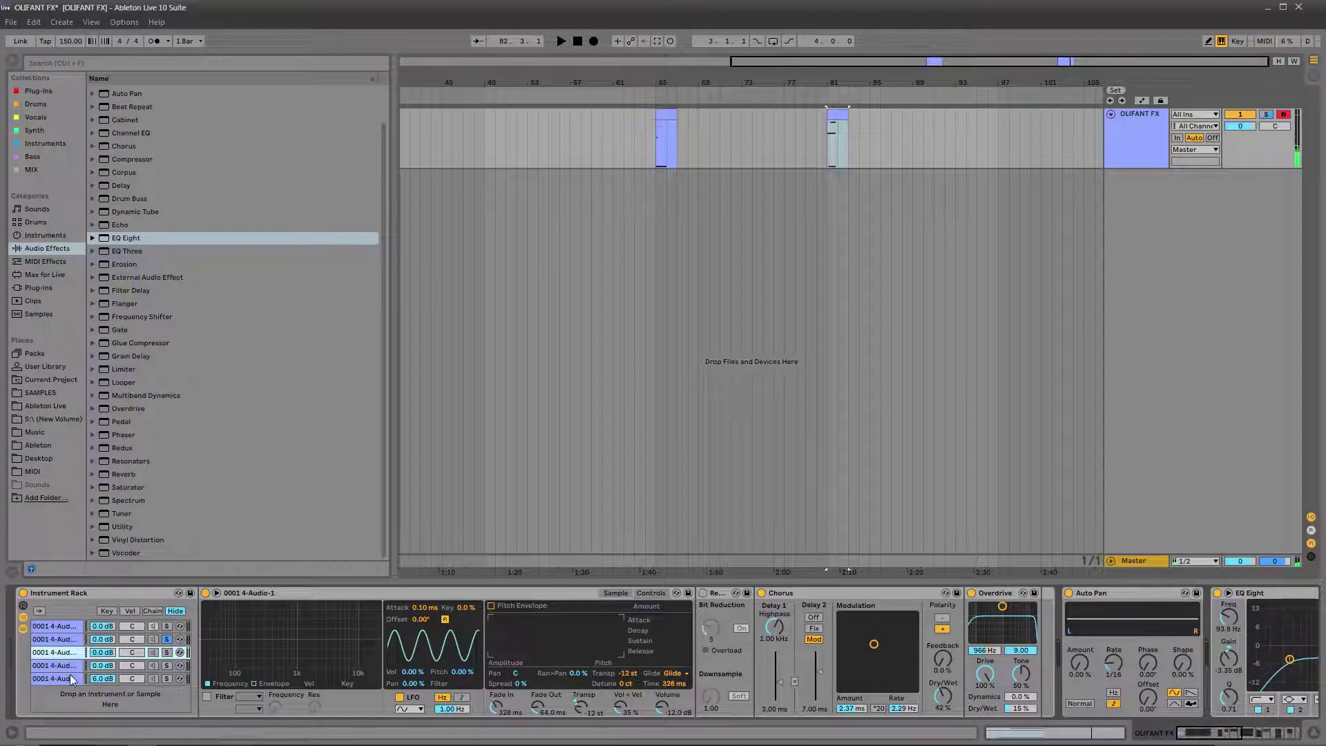
left_click(72, 679)
left_click(167, 665)
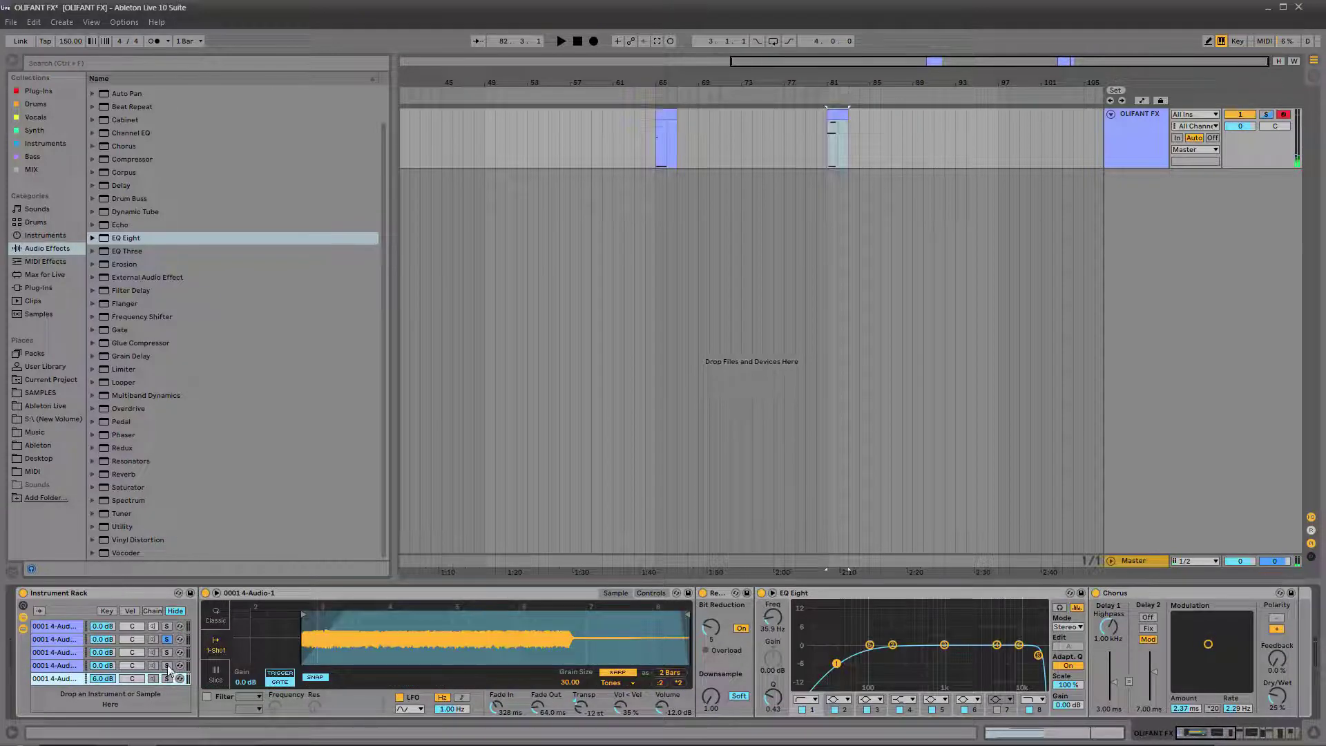
left_click(57, 668)
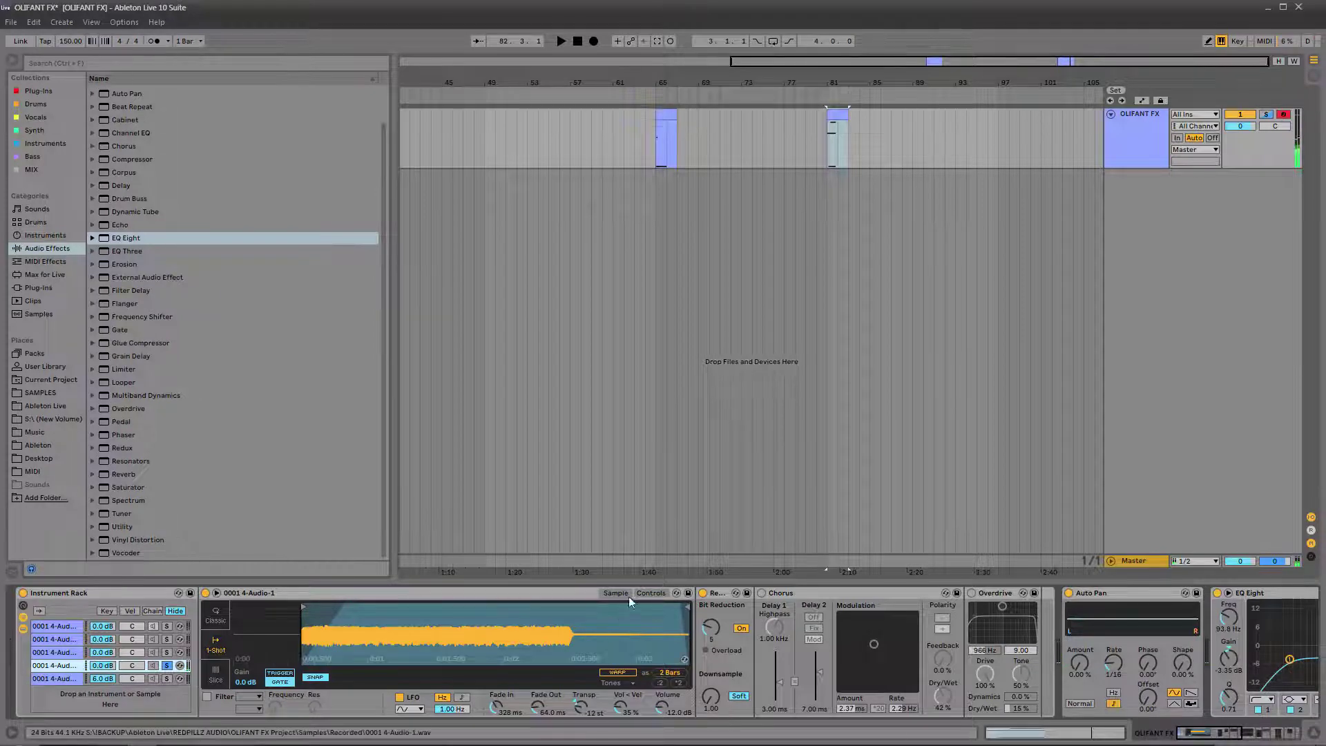
Show the fourth chain's Simpler controls, choose a glide mode and raise the glide time.
left_click(650, 592)
left_click(672, 674)
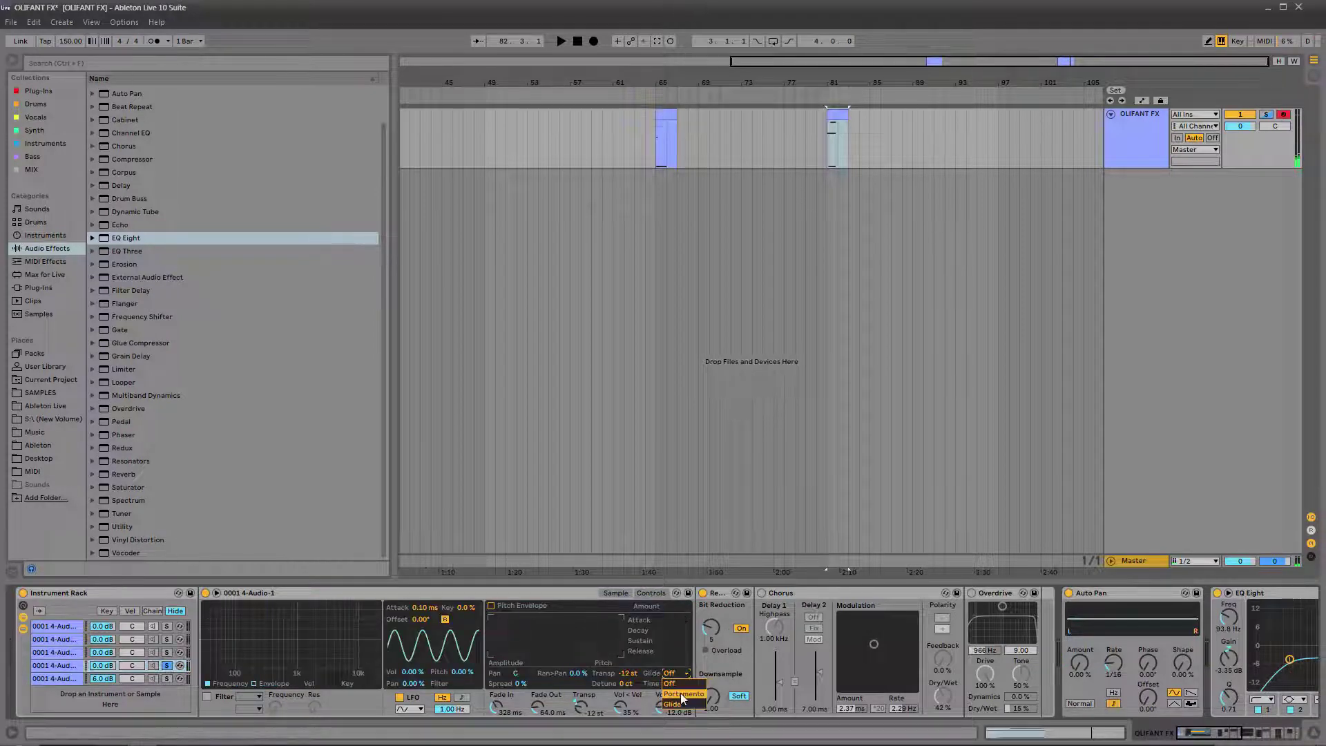
left_click_drag(675, 684, 675, 608)
Audition the rack's fifth chain in solo, then solo the third chain.
left_click(165, 678)
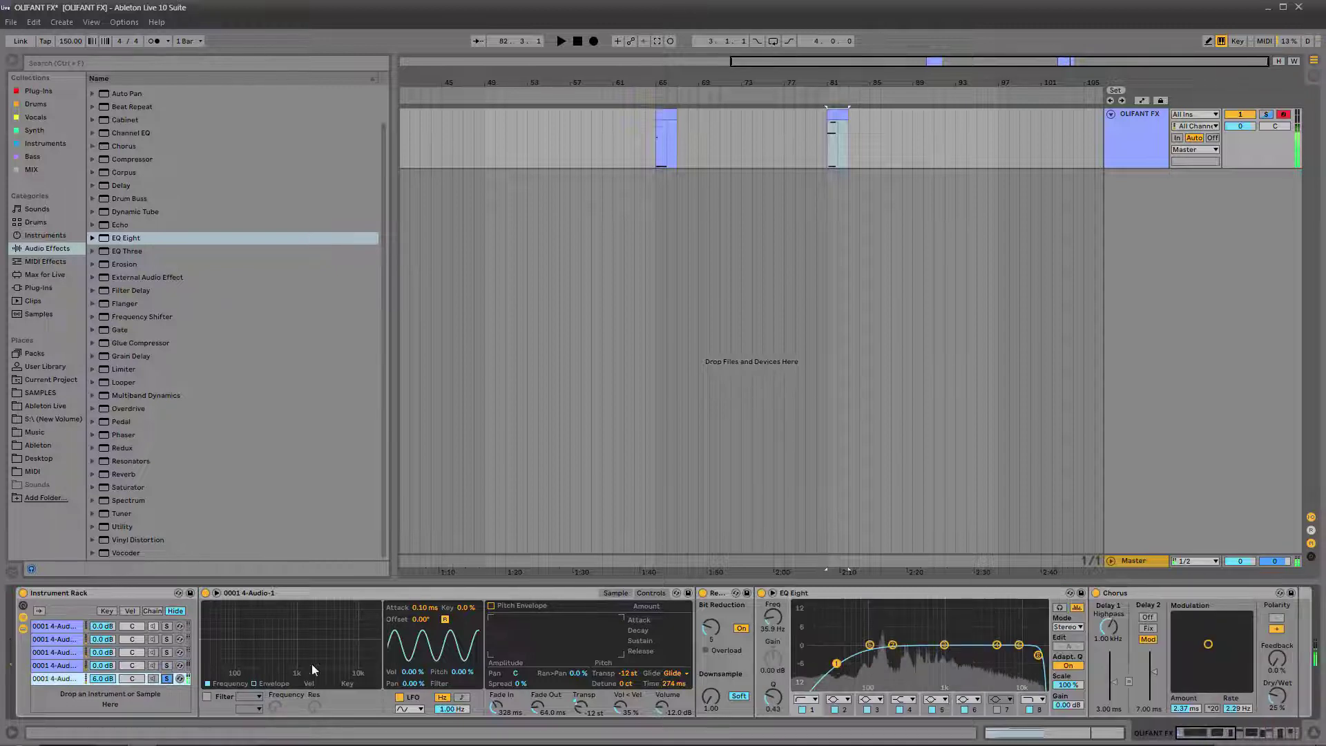
left_click(167, 653)
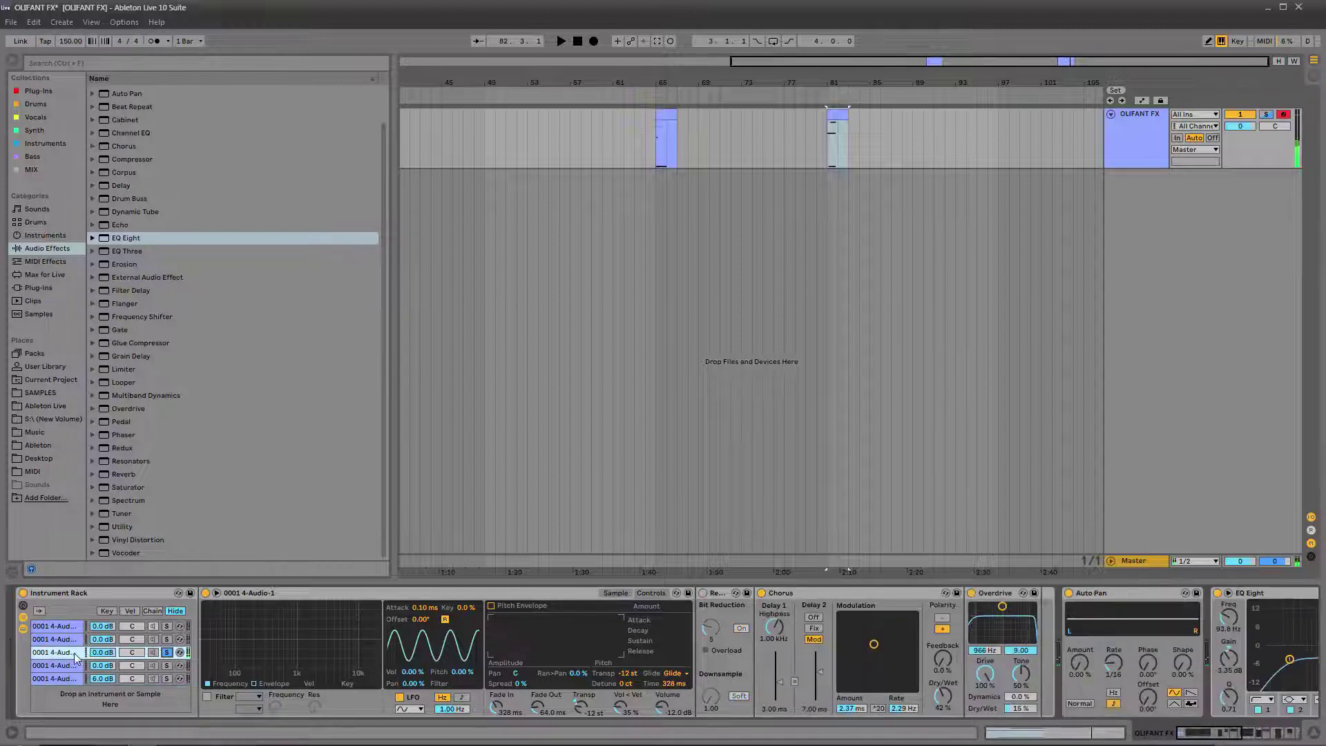
Show the sample waveform of the third chain's Simpler and audition the soloed chain with a few notes.
left_click(381, 642)
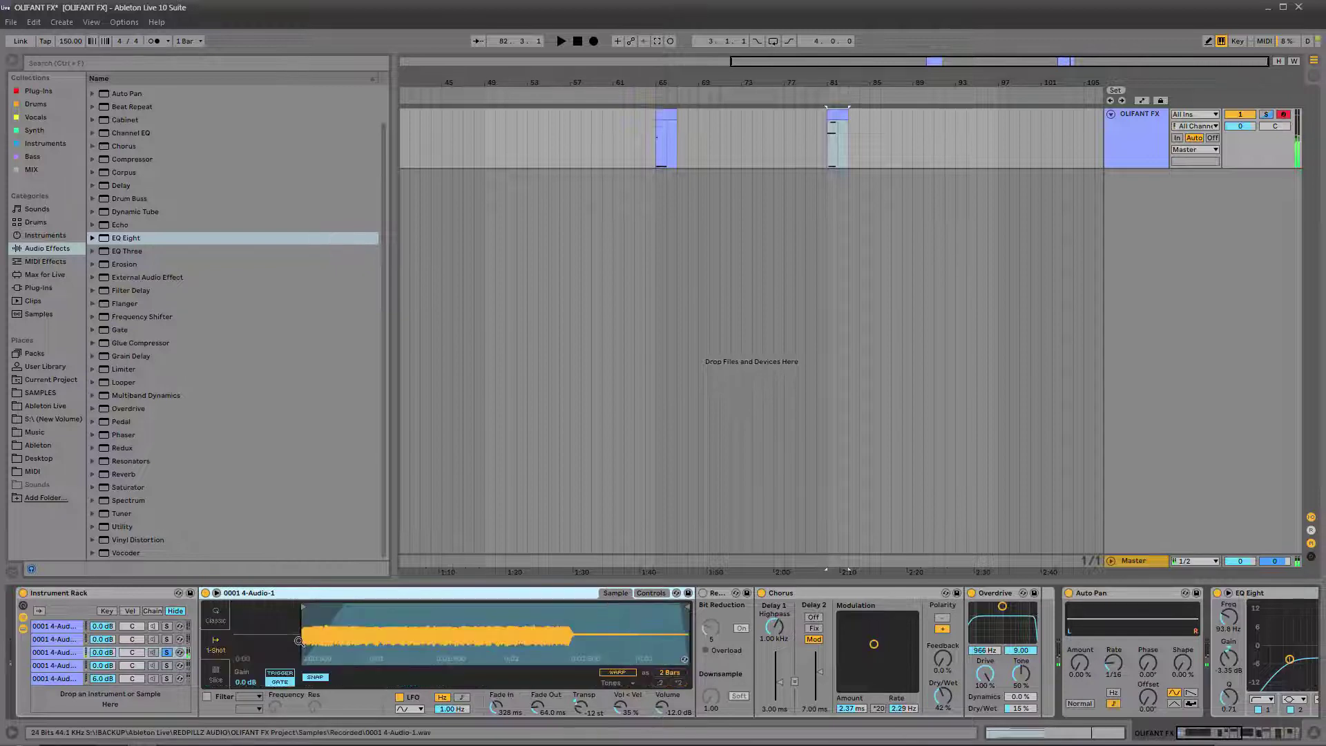
left_click(355, 618)
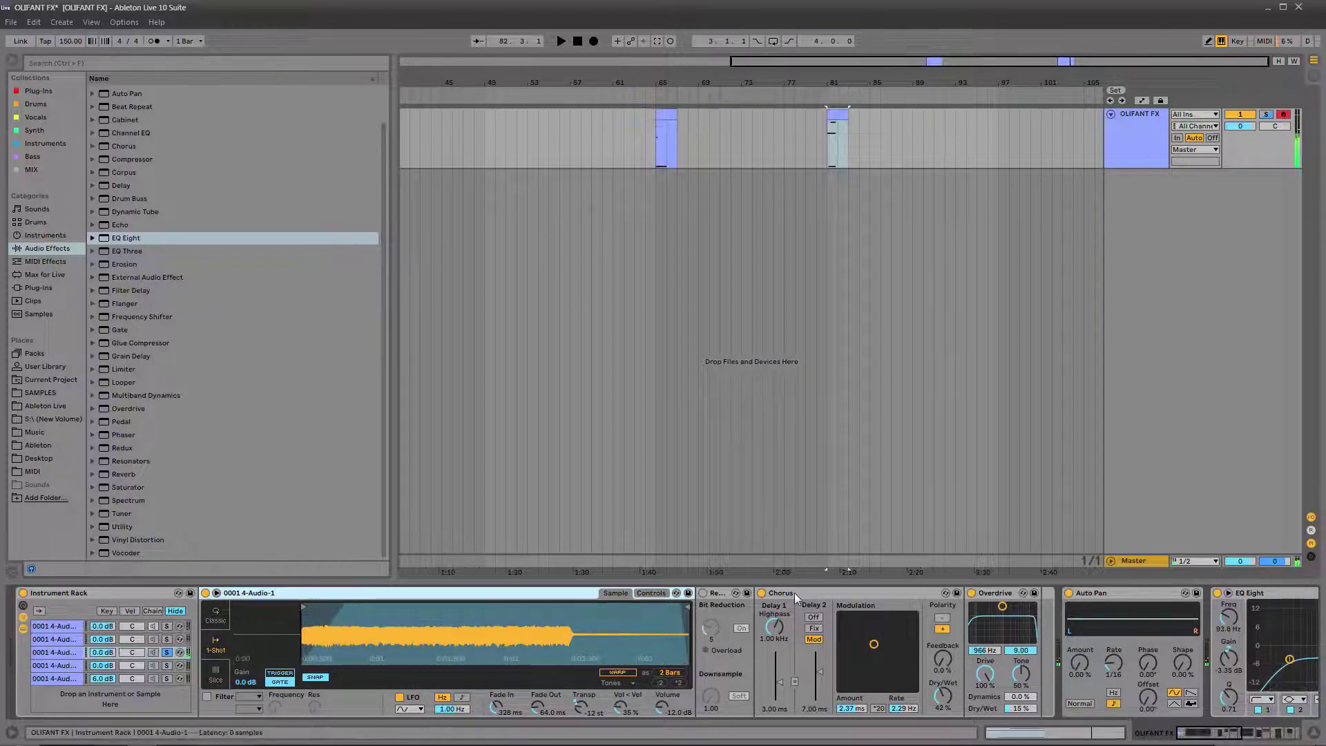
key("a")
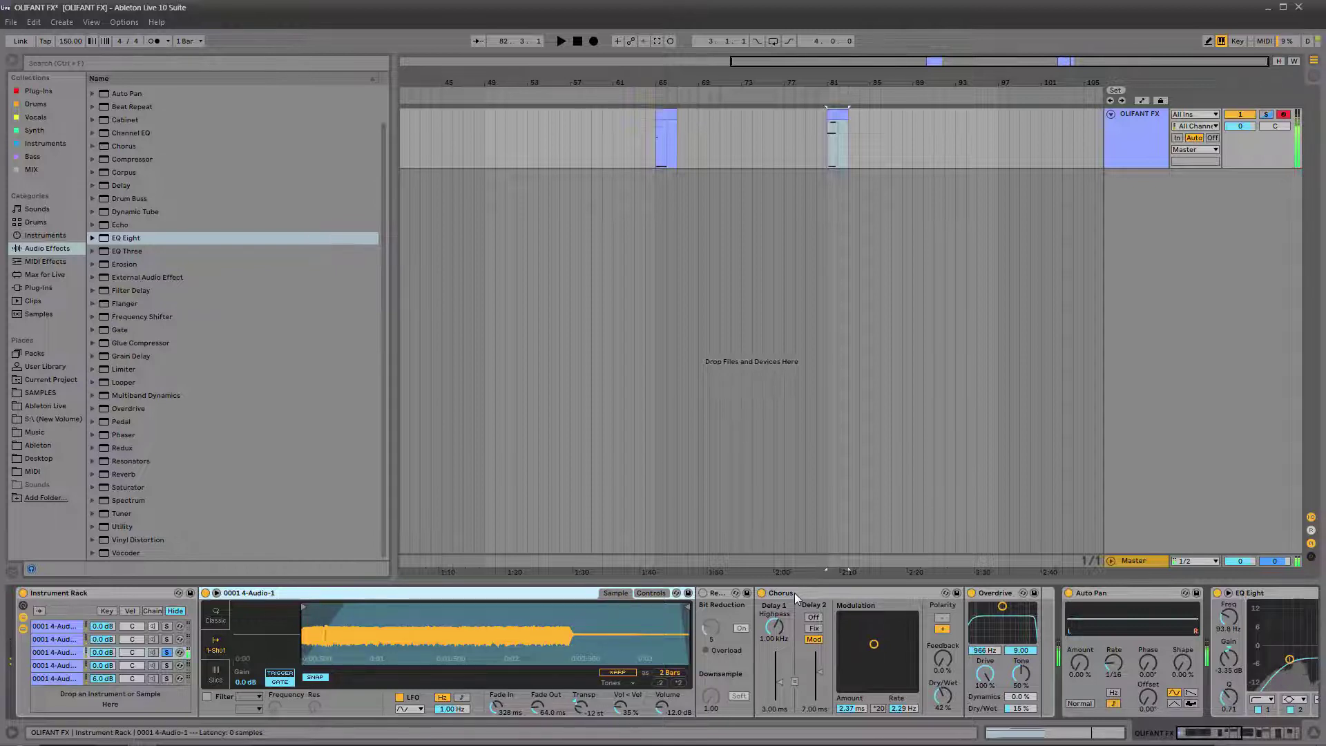
key("a")
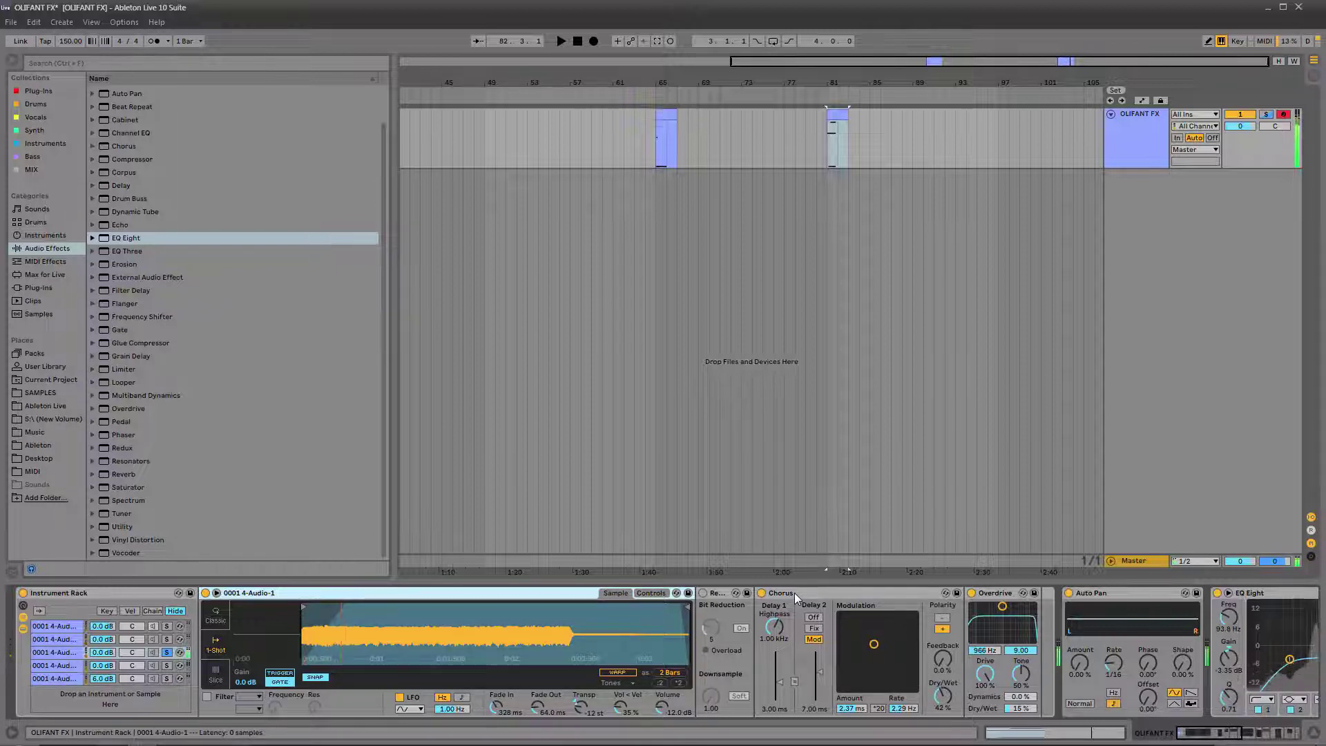
Insert a one-bar MIDI clip at bar 49 and fill it with a C4 note running from the start to 1.3.2.
left_click_drag(492, 118, 500, 119)
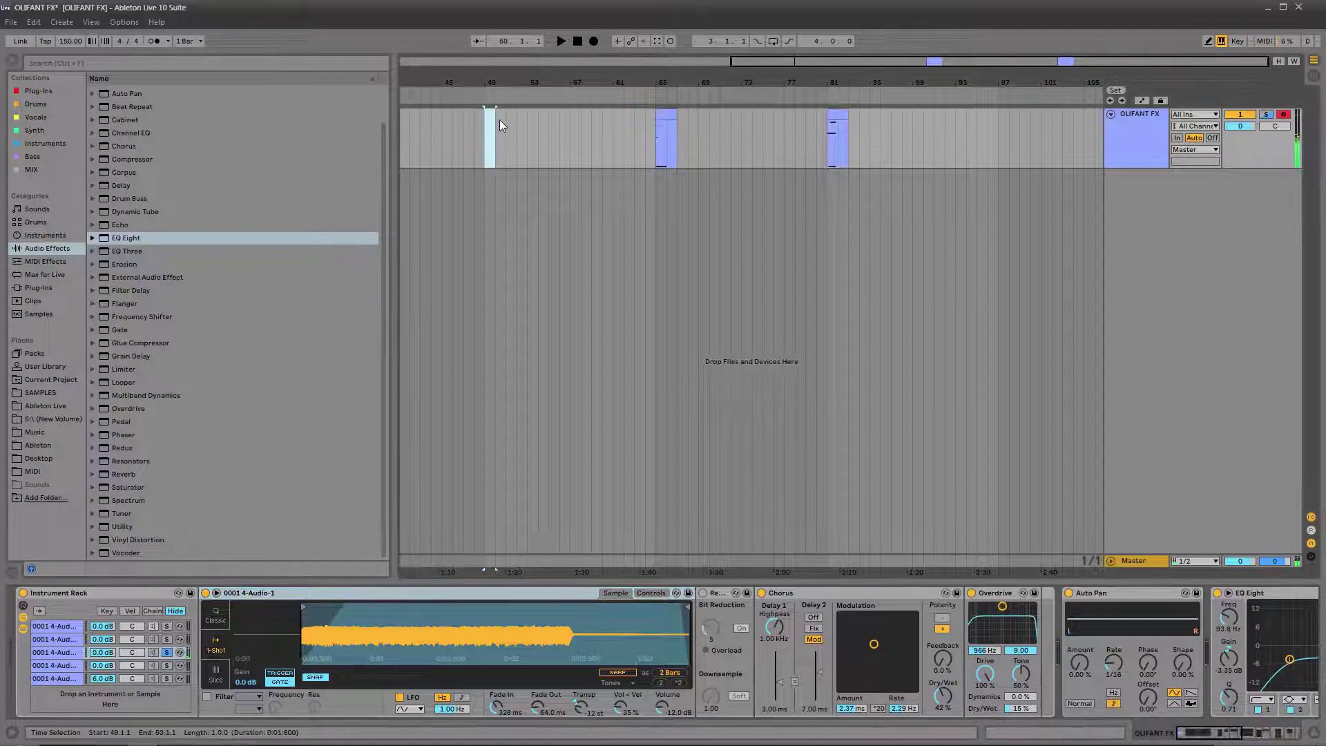
right_click(495, 121)
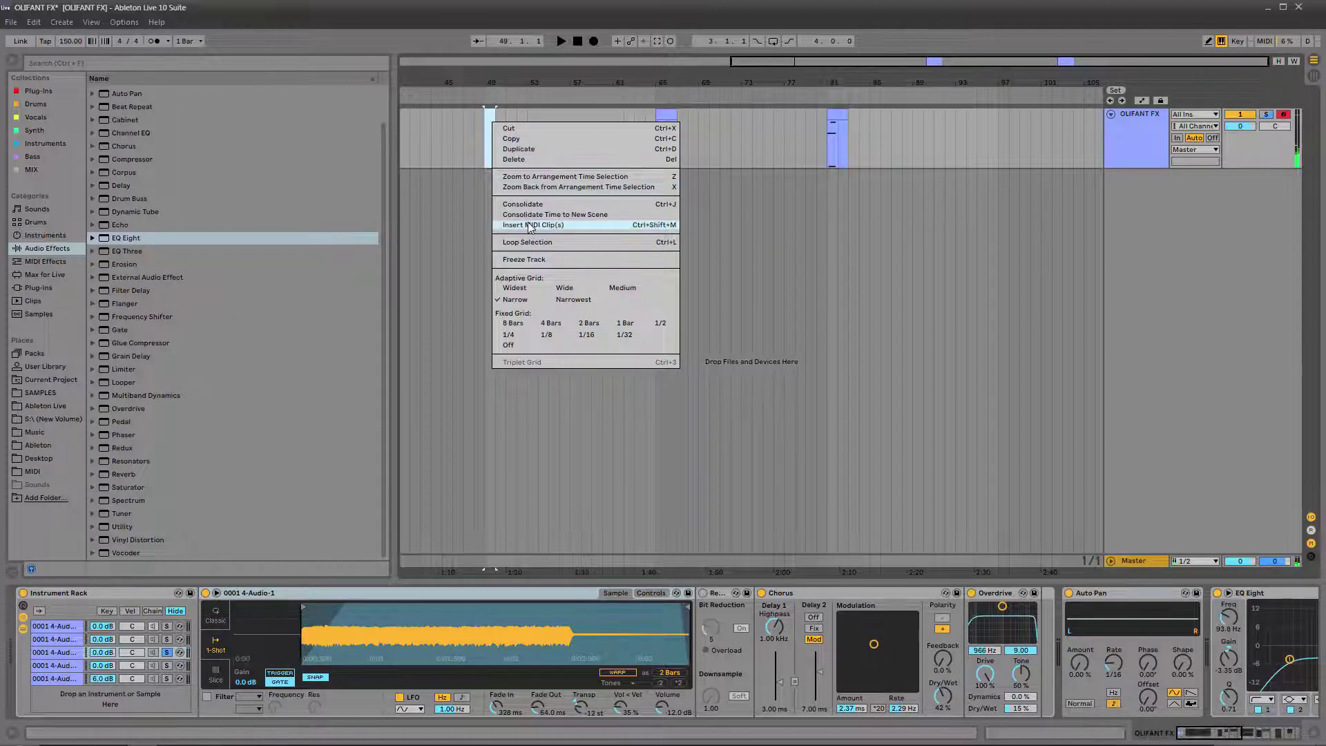
left_click(588, 225)
double_click(218, 379)
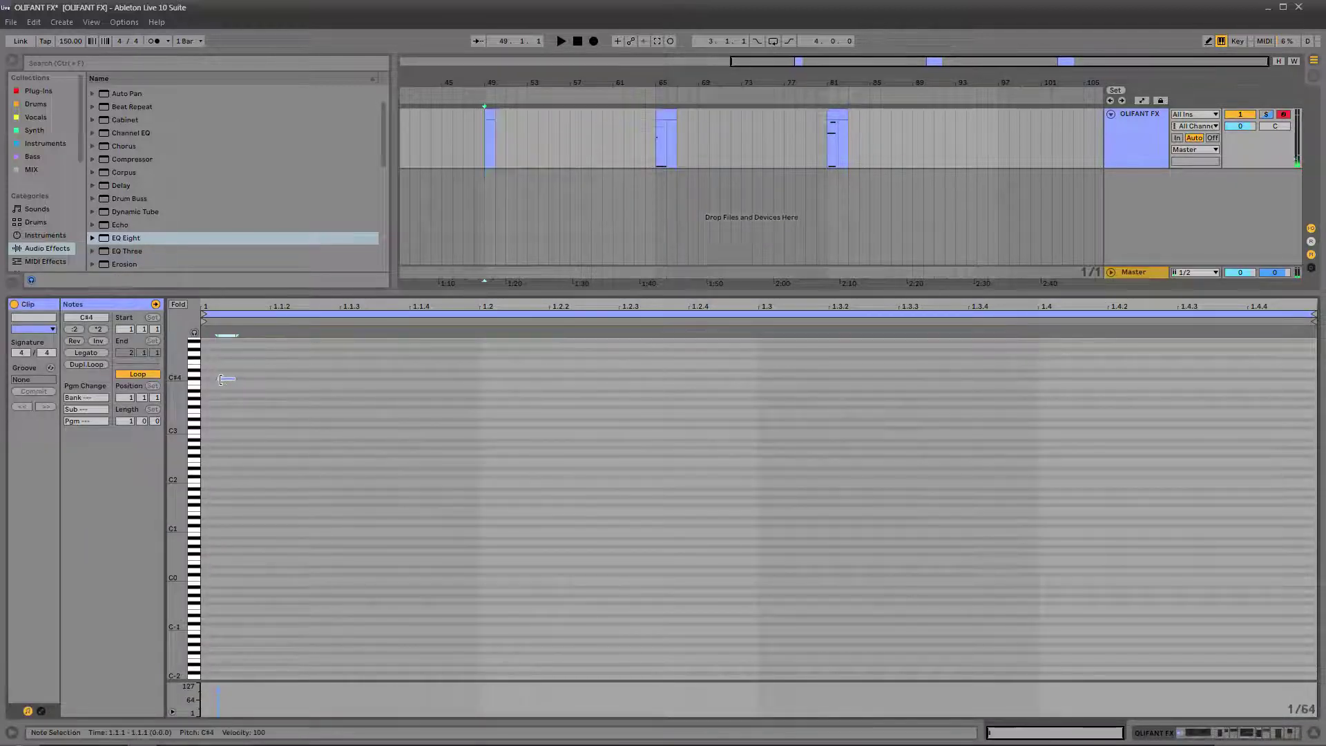
scroll(241, 377, "up", 2)
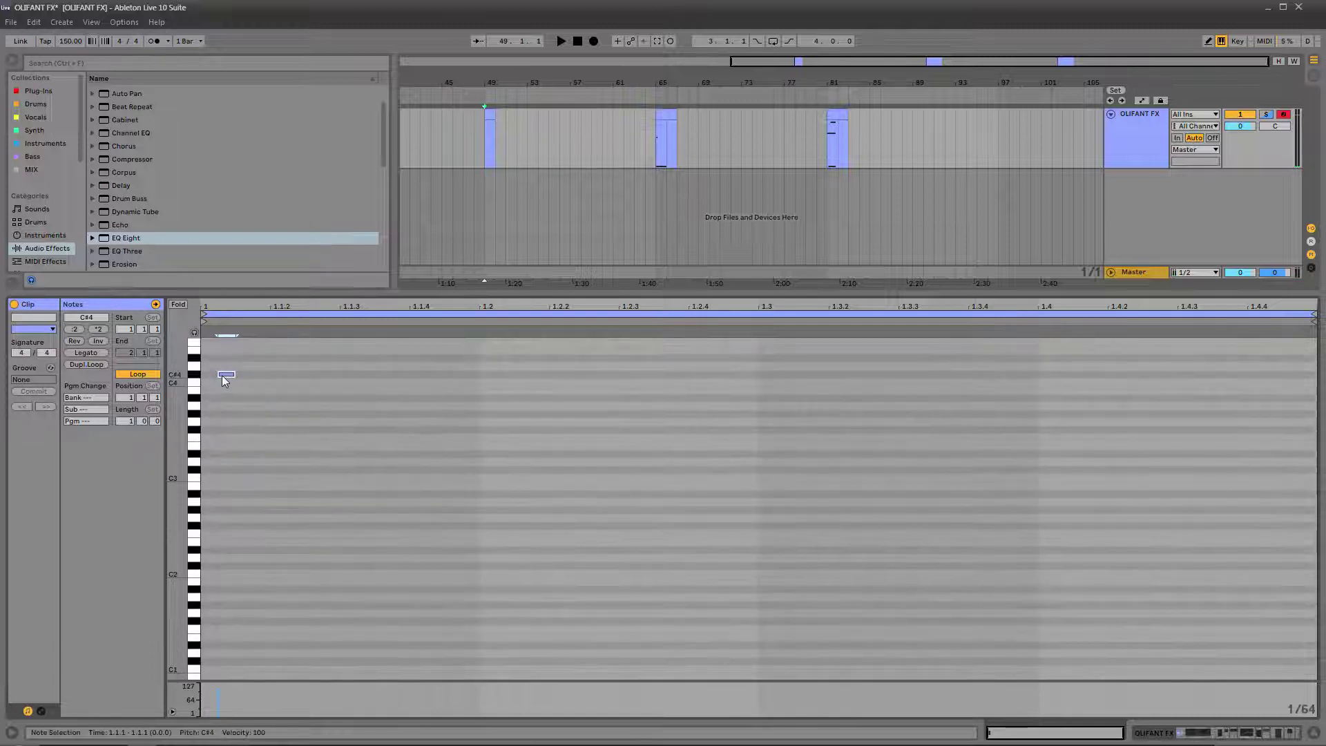
left_click_drag(225, 381, 848, 382)
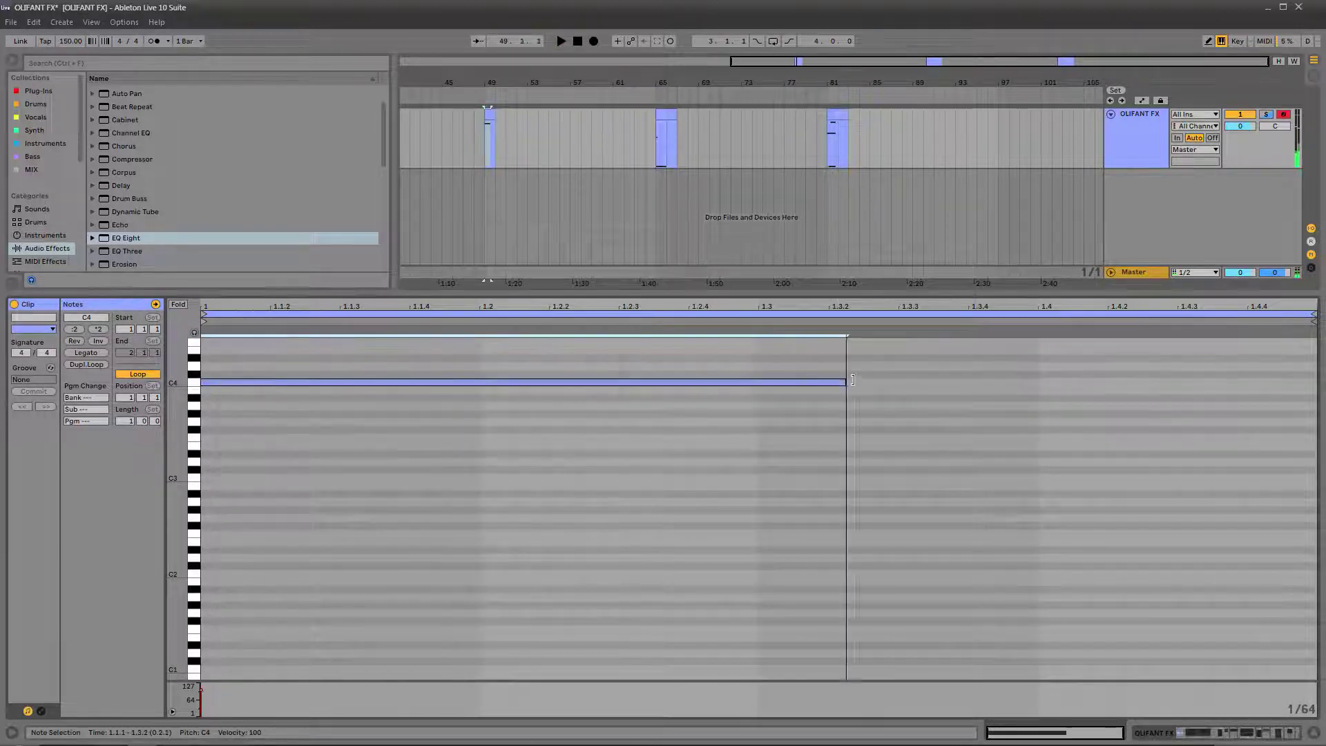
key("space")
Add an overlapping G1 note from 1.1.4 to 1.4.2, transpose it down to C1 and play the clip.
double_click(470, 613)
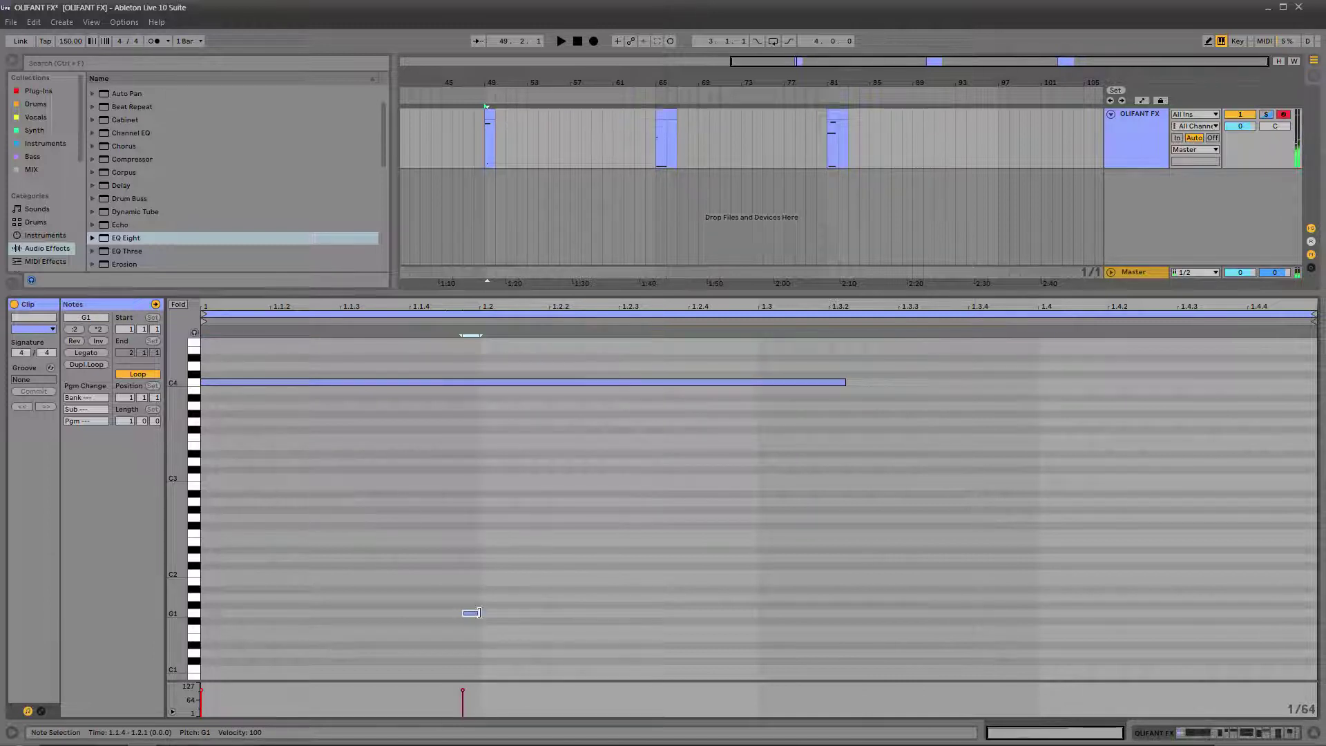
left_click_drag(476, 613, 1124, 613)
key("space")
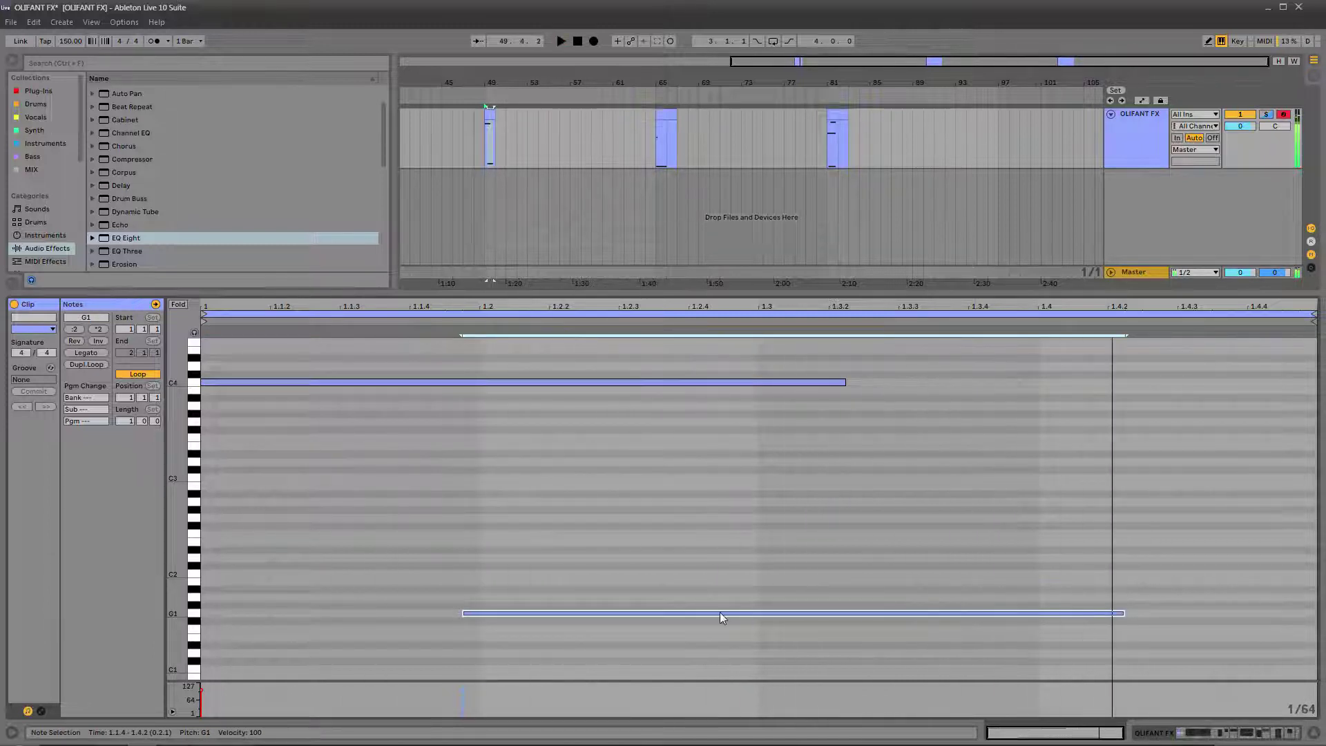
left_click_drag(720, 612, 725, 669)
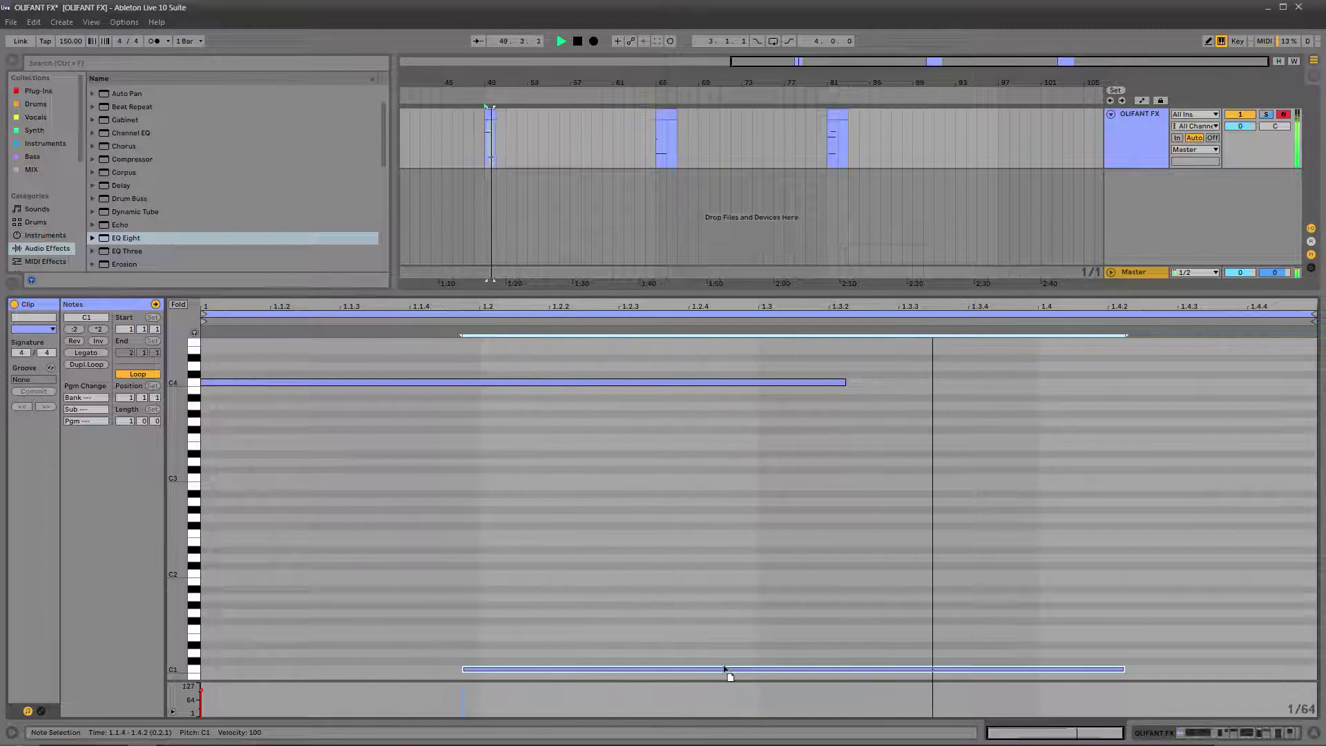
key("space")
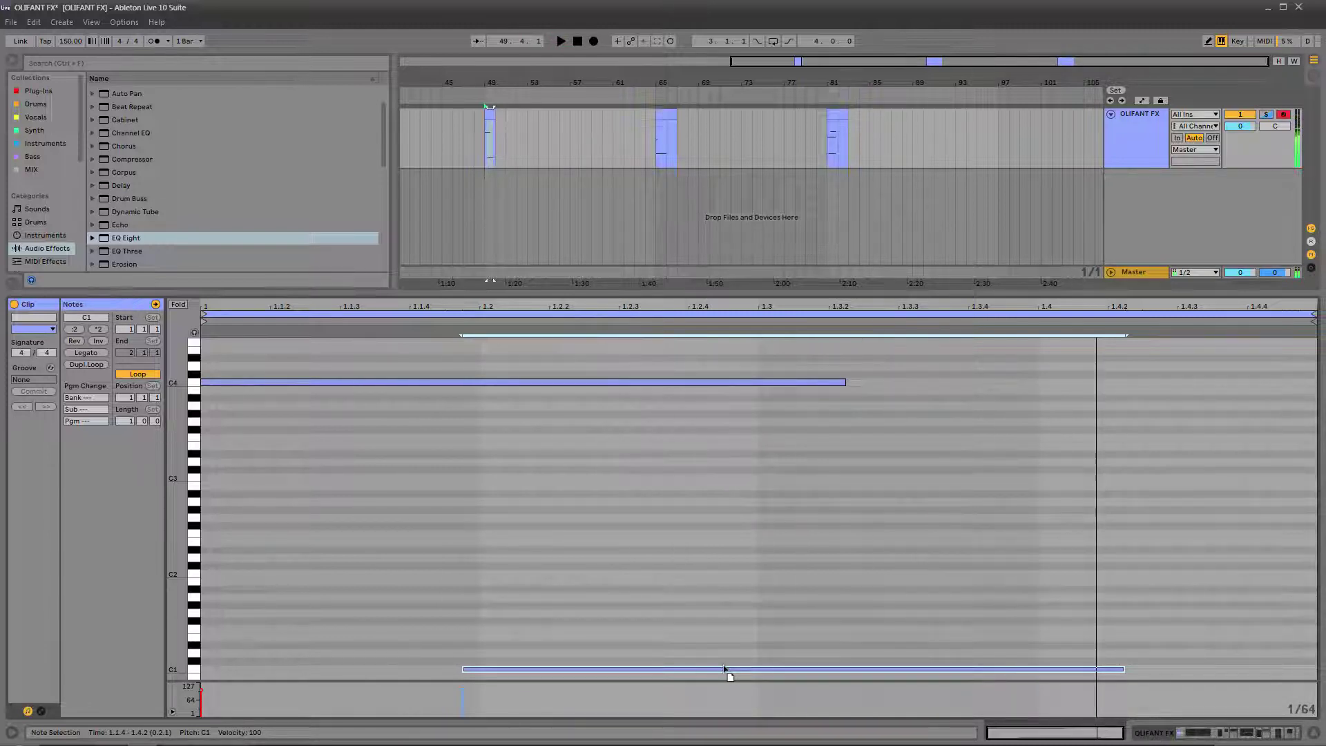
key("space")
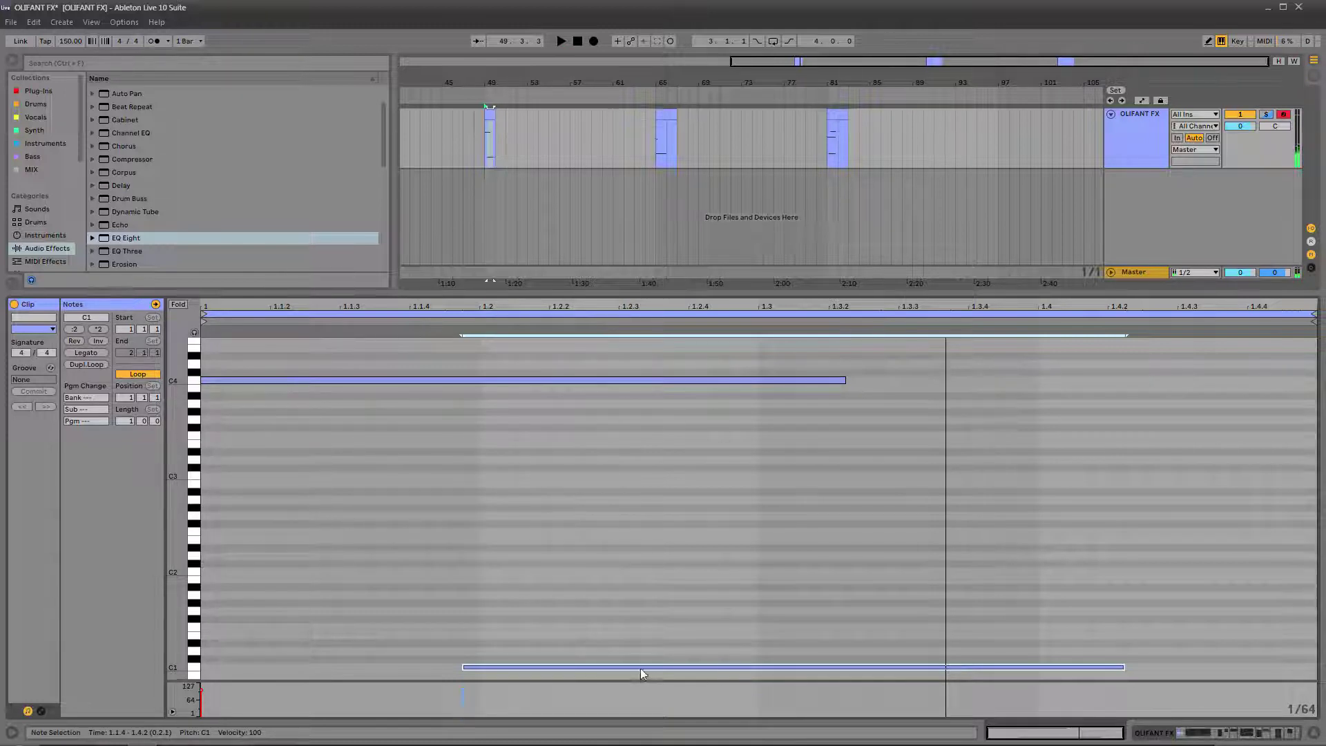
Lengthen the C4 note to 1.4.3, move the lower note to C#3 starting at 1.2, and play the clip.
left_click_drag(645, 672, 864, 665)
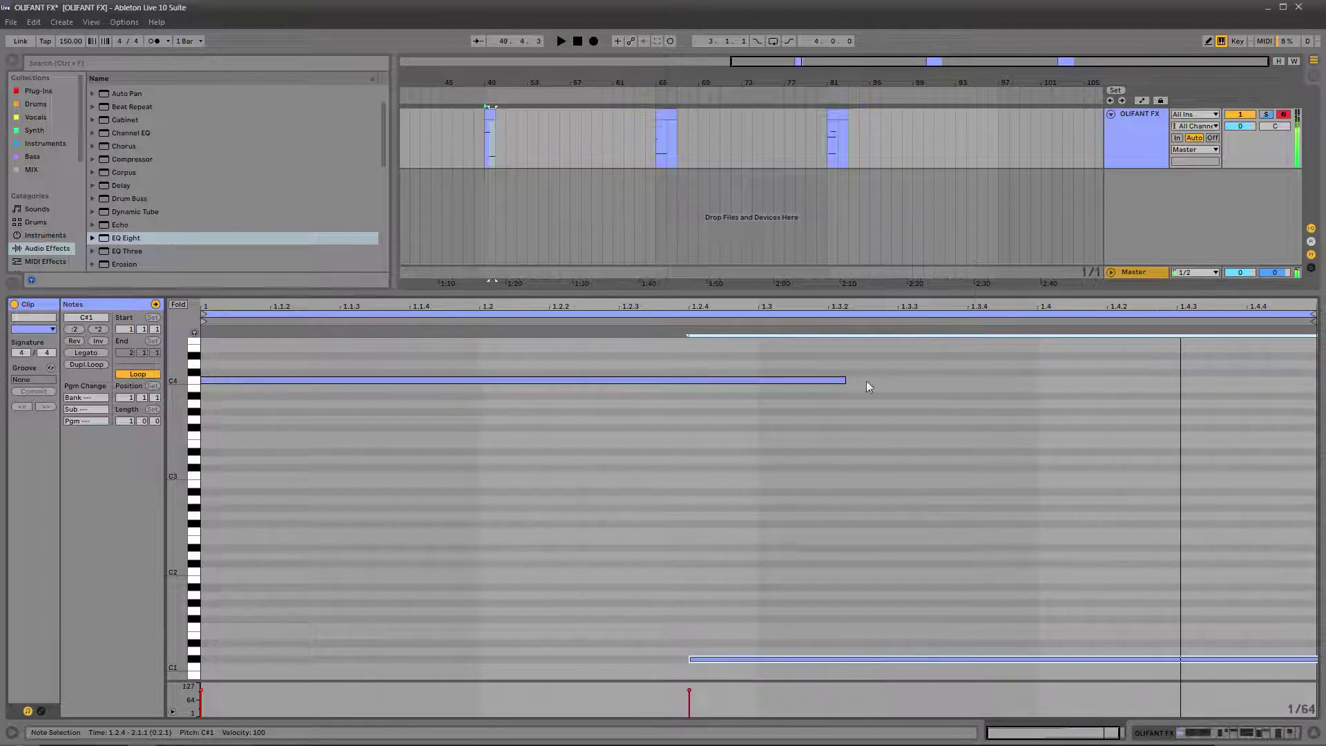
left_click_drag(844, 380, 1229, 380)
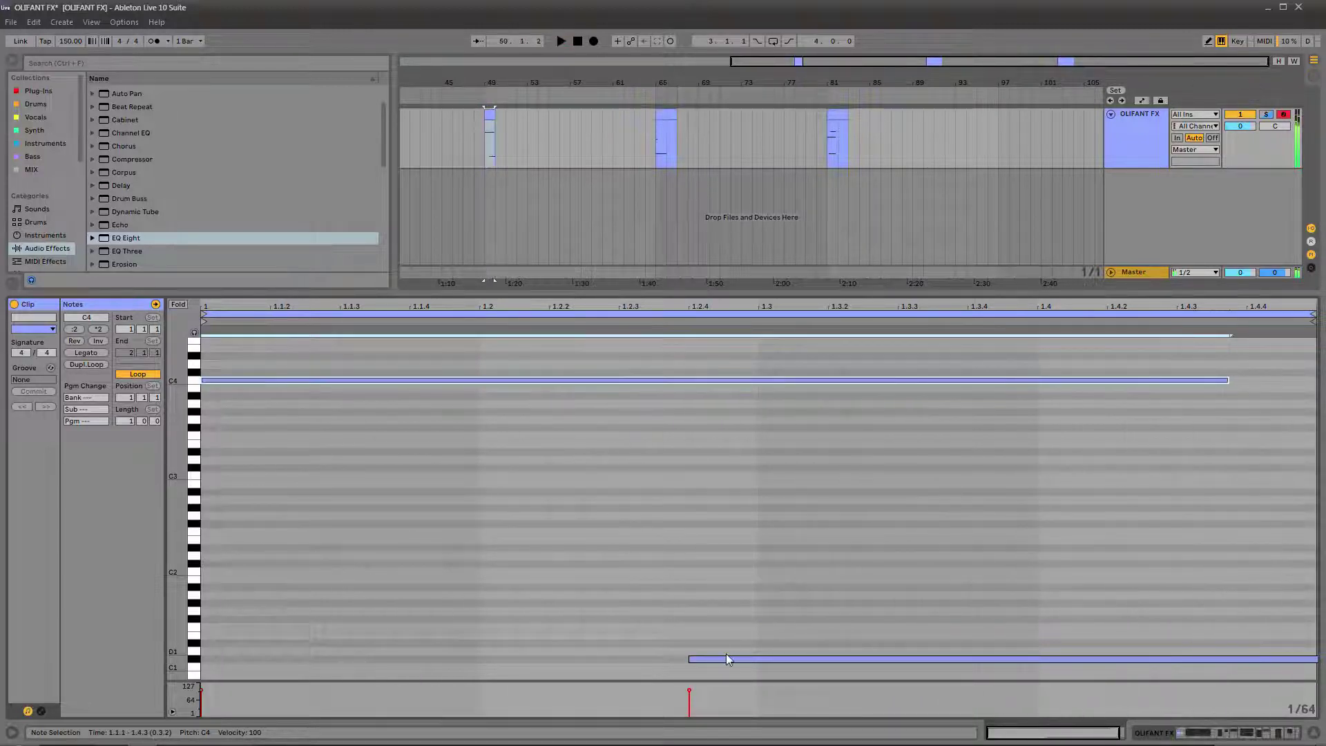
left_click_drag(726, 659, 523, 468)
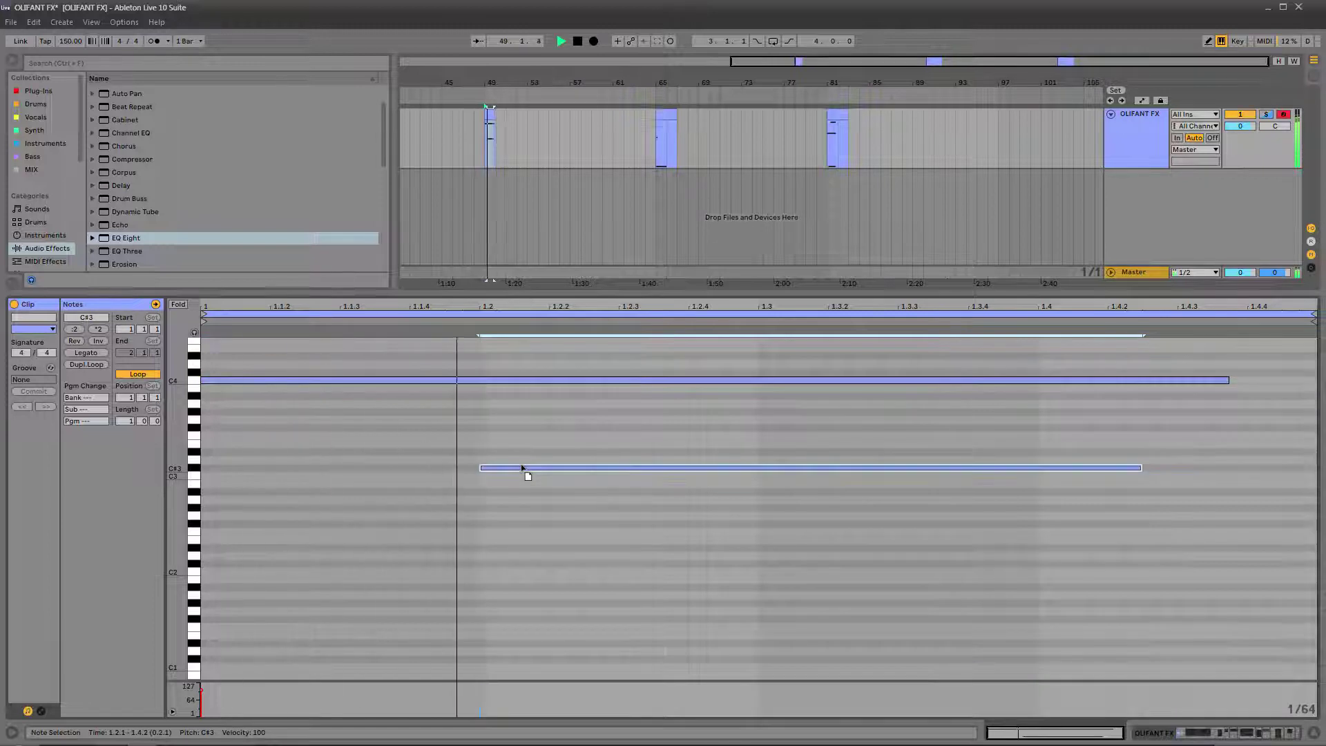
Audition the third chain's Simpler with a glide time of about 4.07 s, and settle on about 1.98 s.
mouse_move(1174, 742)
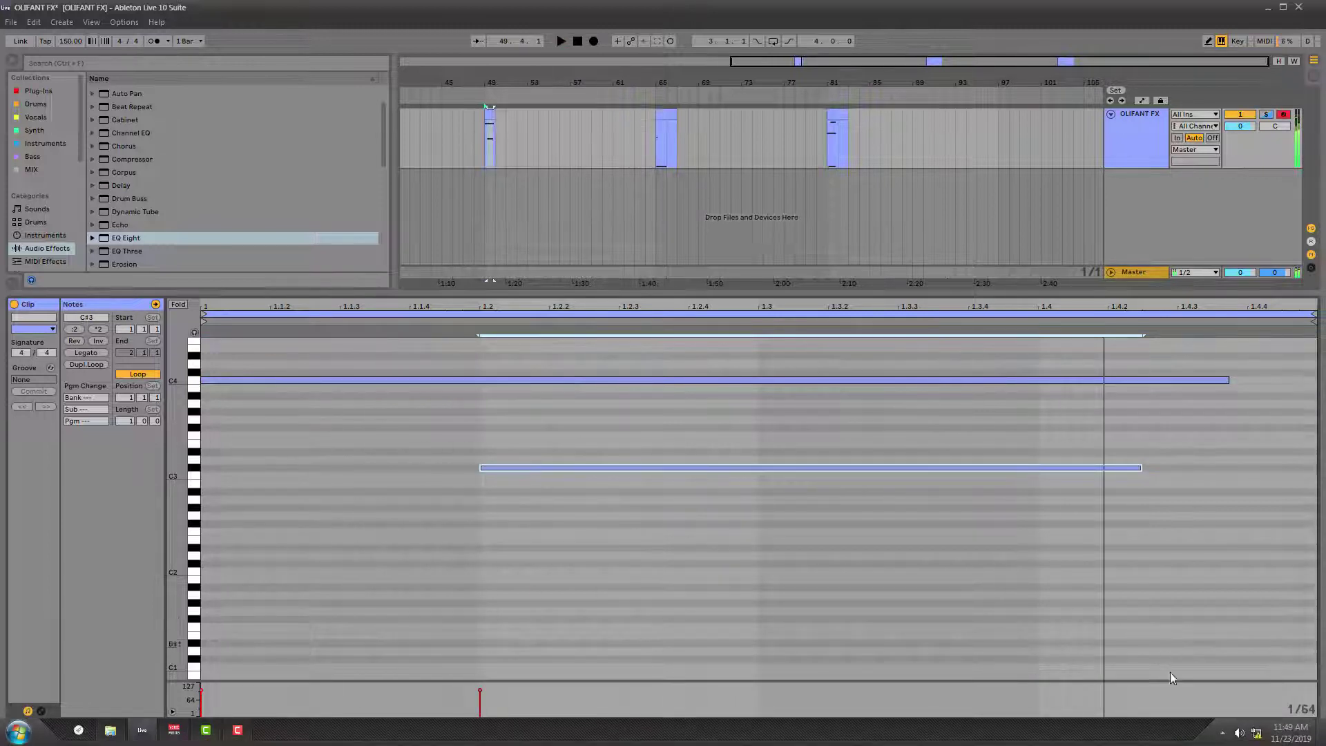
key("shift+Tab")
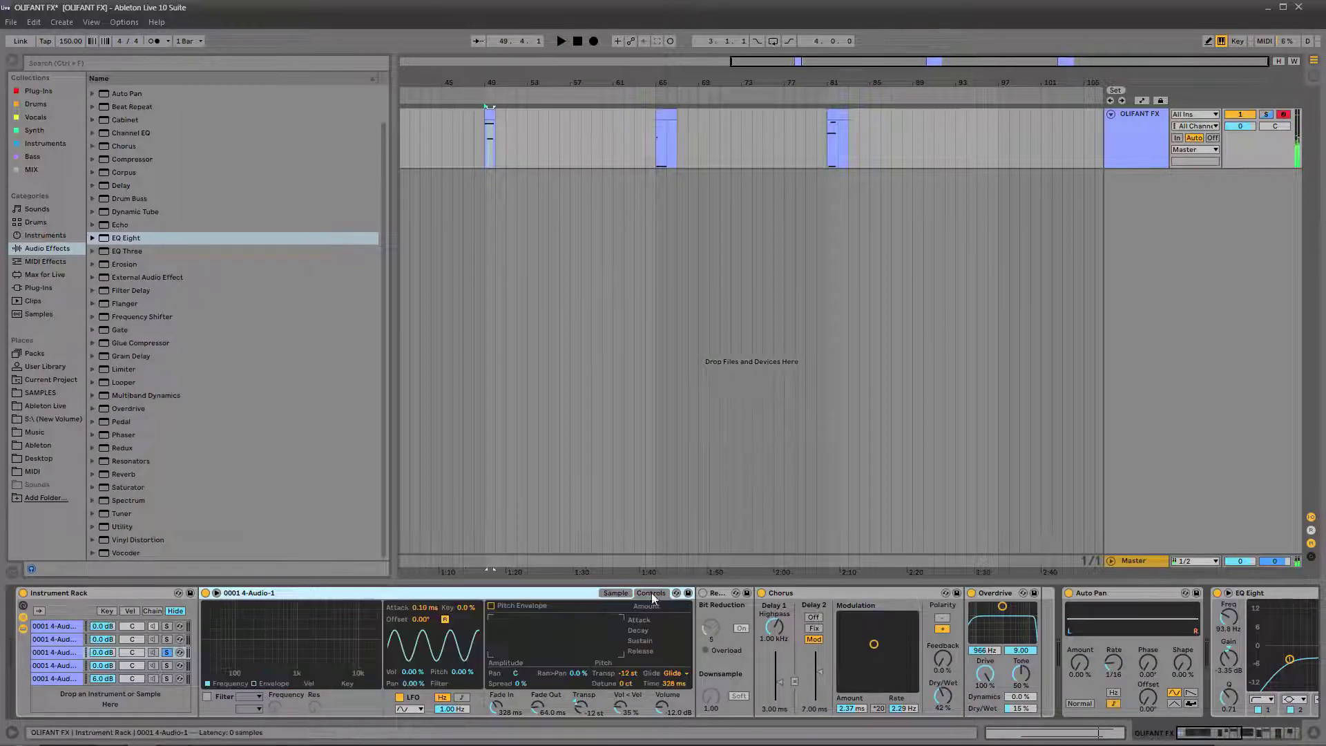
left_click_drag(674, 685, 674, 664)
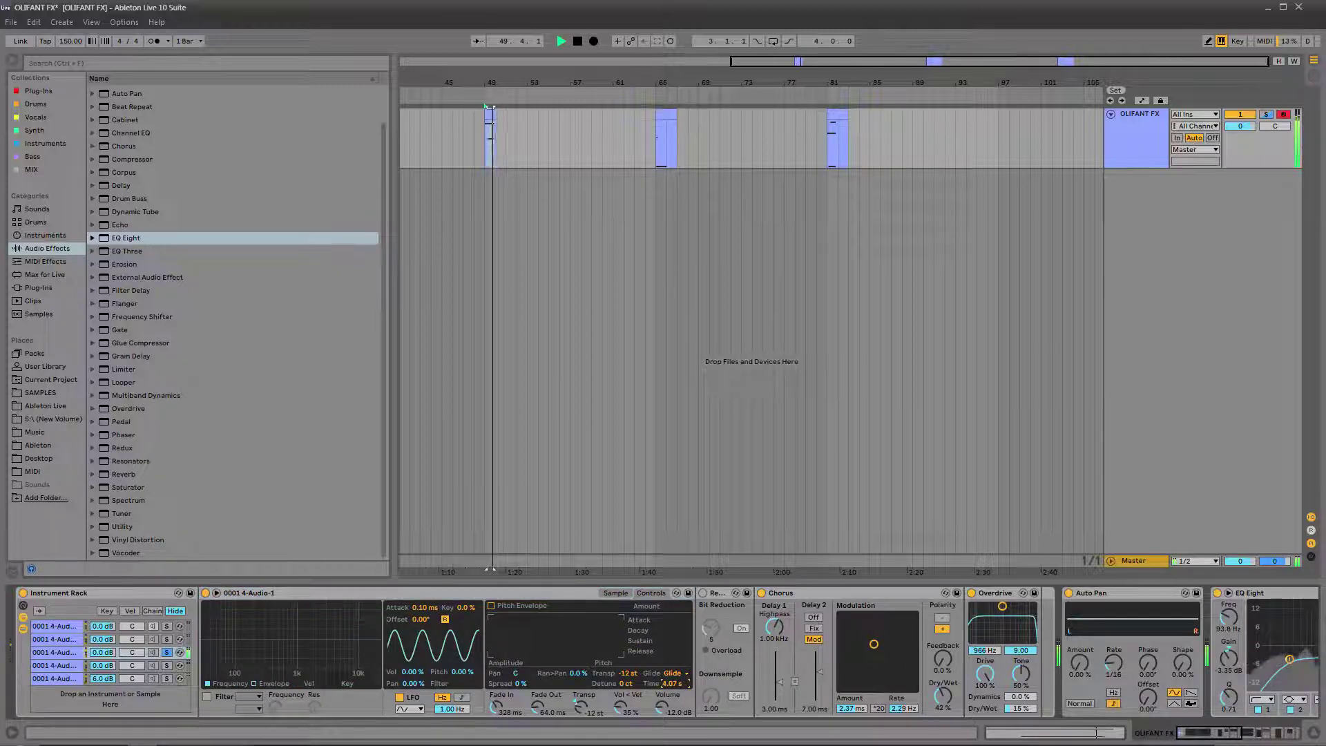
key("shift+Tab")
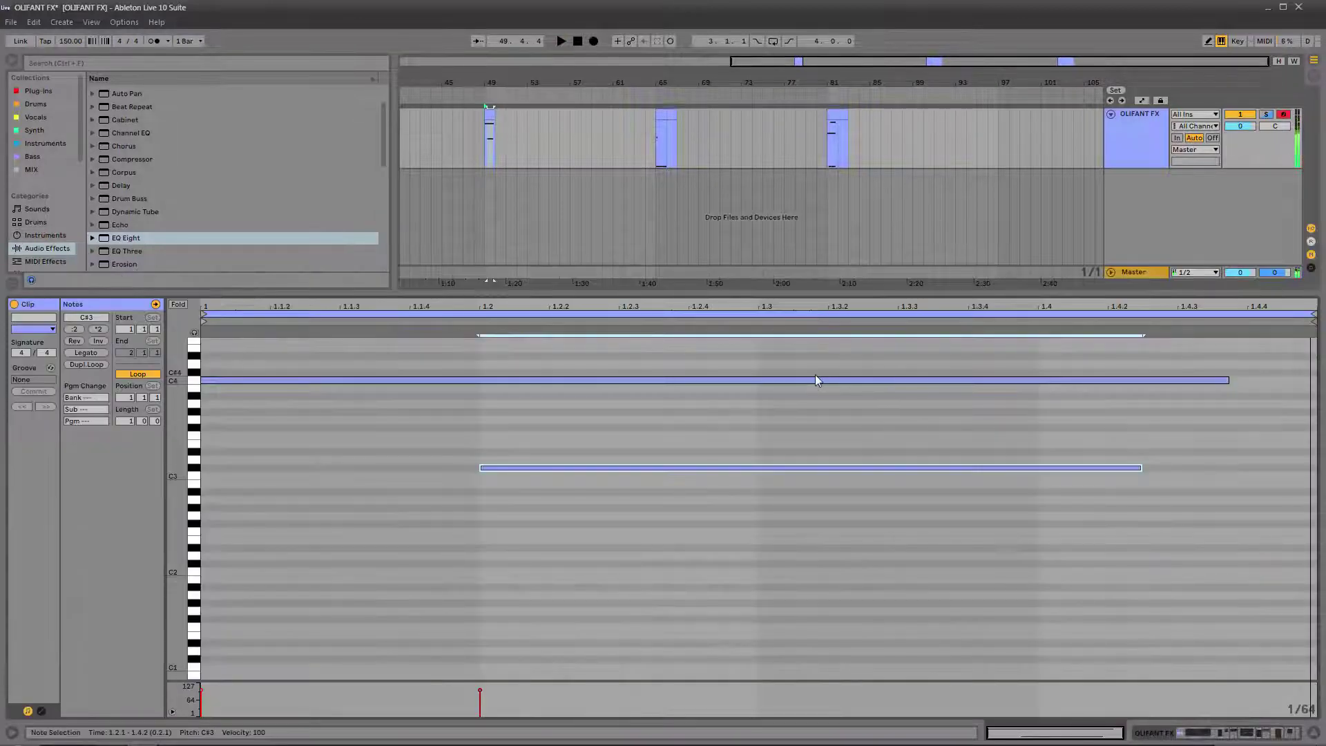
left_click(1191, 733)
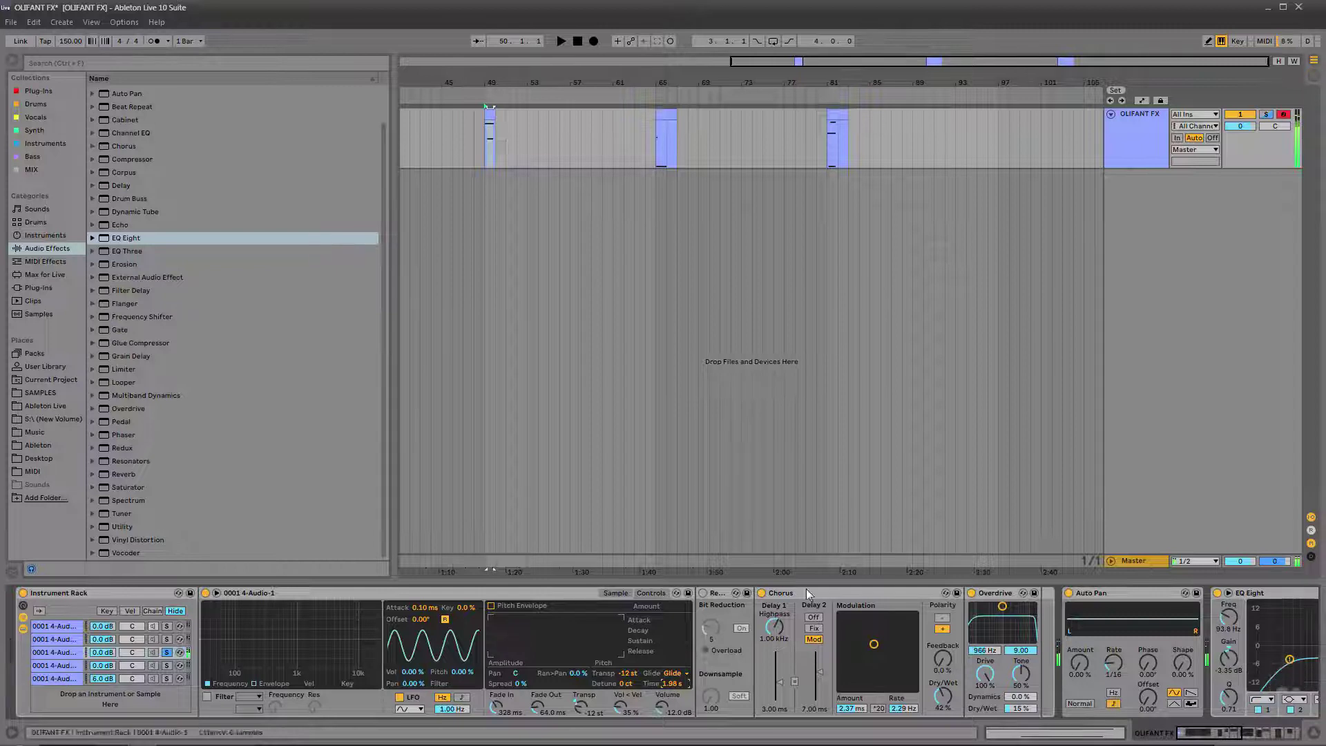
Try the Auto Pan after Overdrive at up to 100% amount while playing the clip, and reduce it to about 7.14%.
key("space")
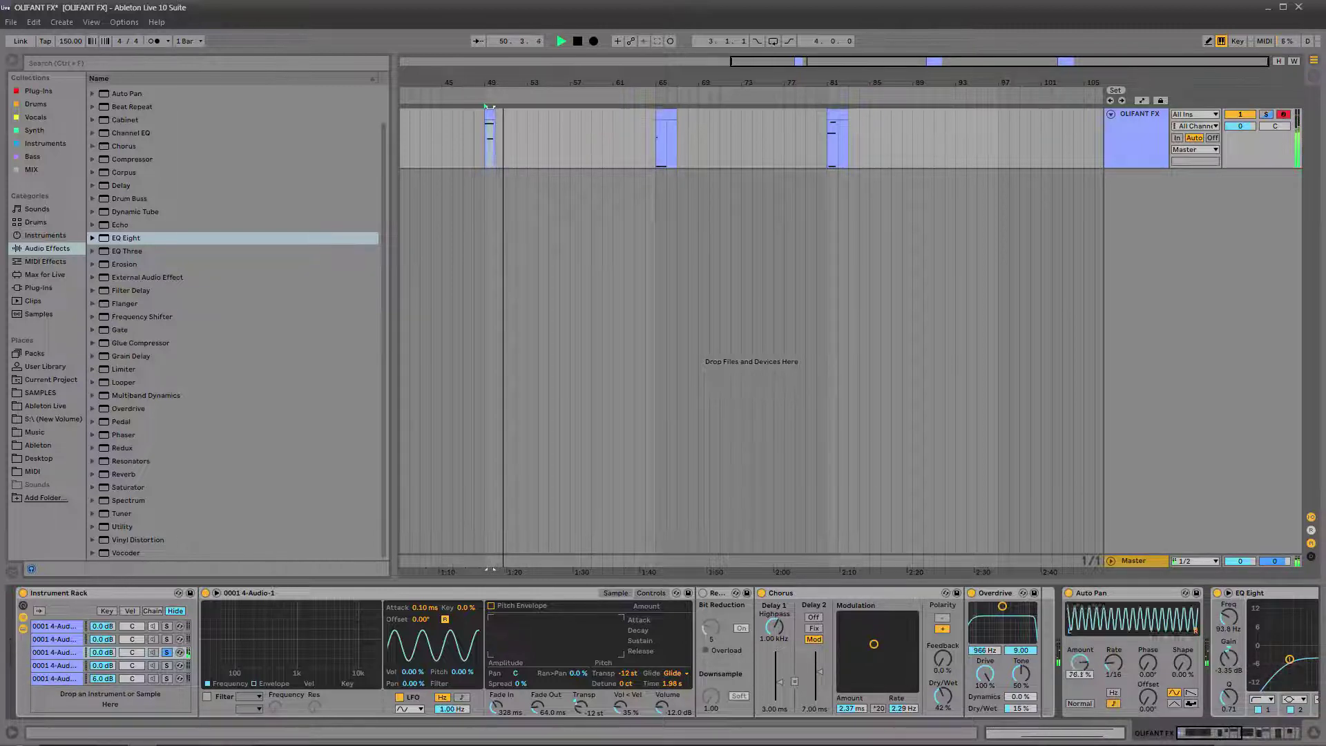
key("space")
key("space")
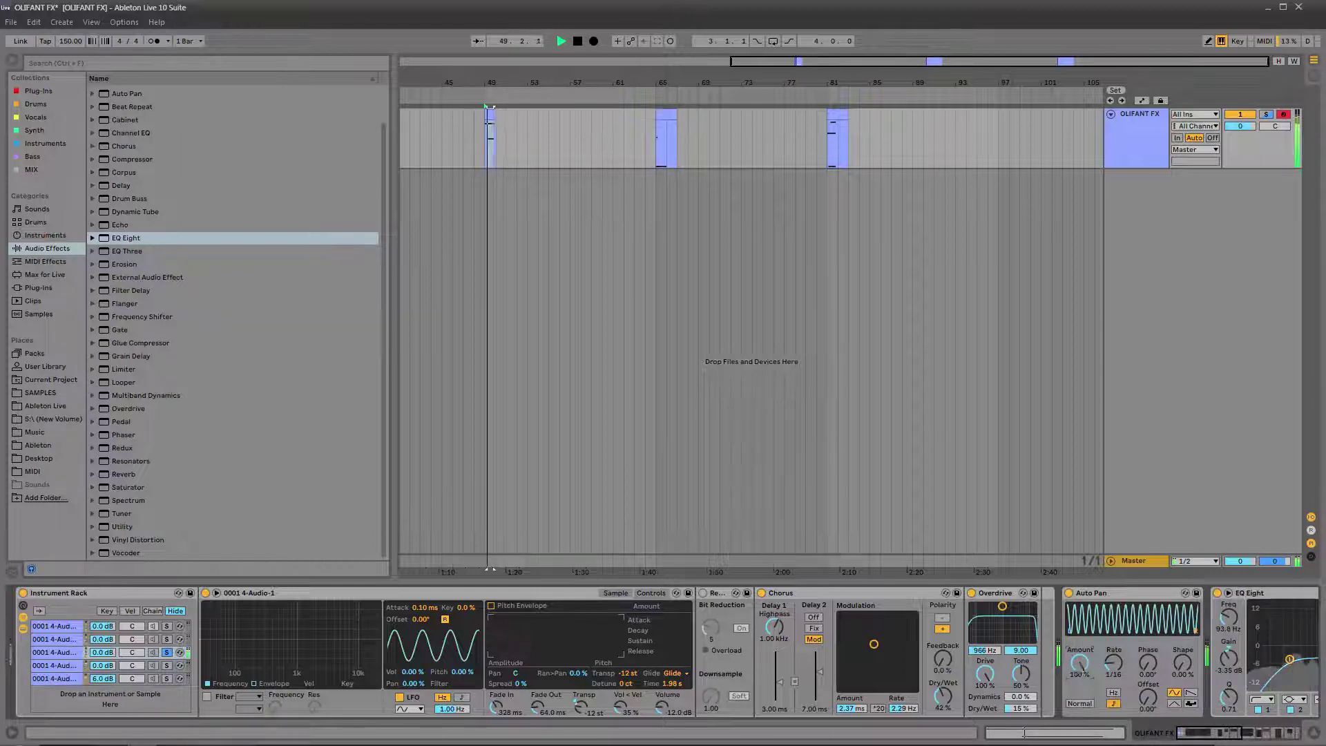
key("space")
Switch on the second Auto Pan, before the Delay, lower its amount to about 8.38% and play the clip.
left_click(1181, 730)
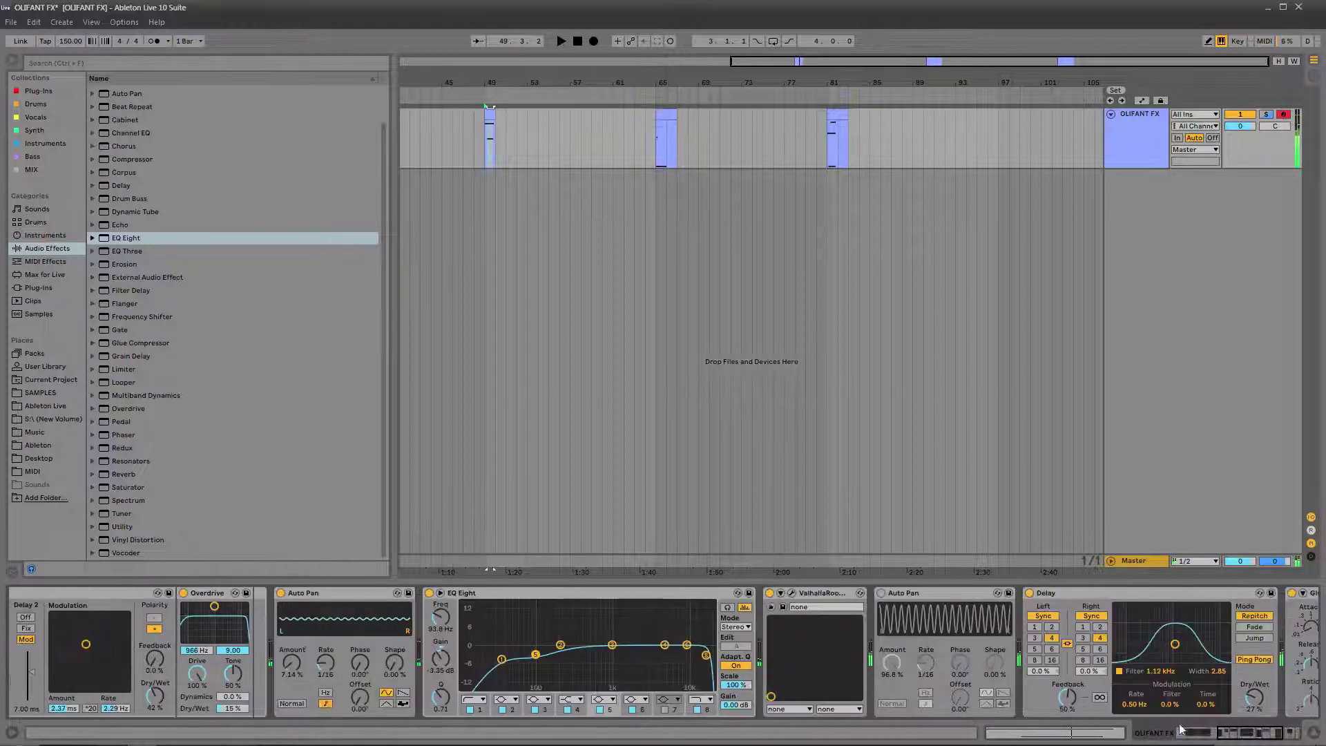
key("0")
left_click_drag(900, 675, 899, 736)
key("space")
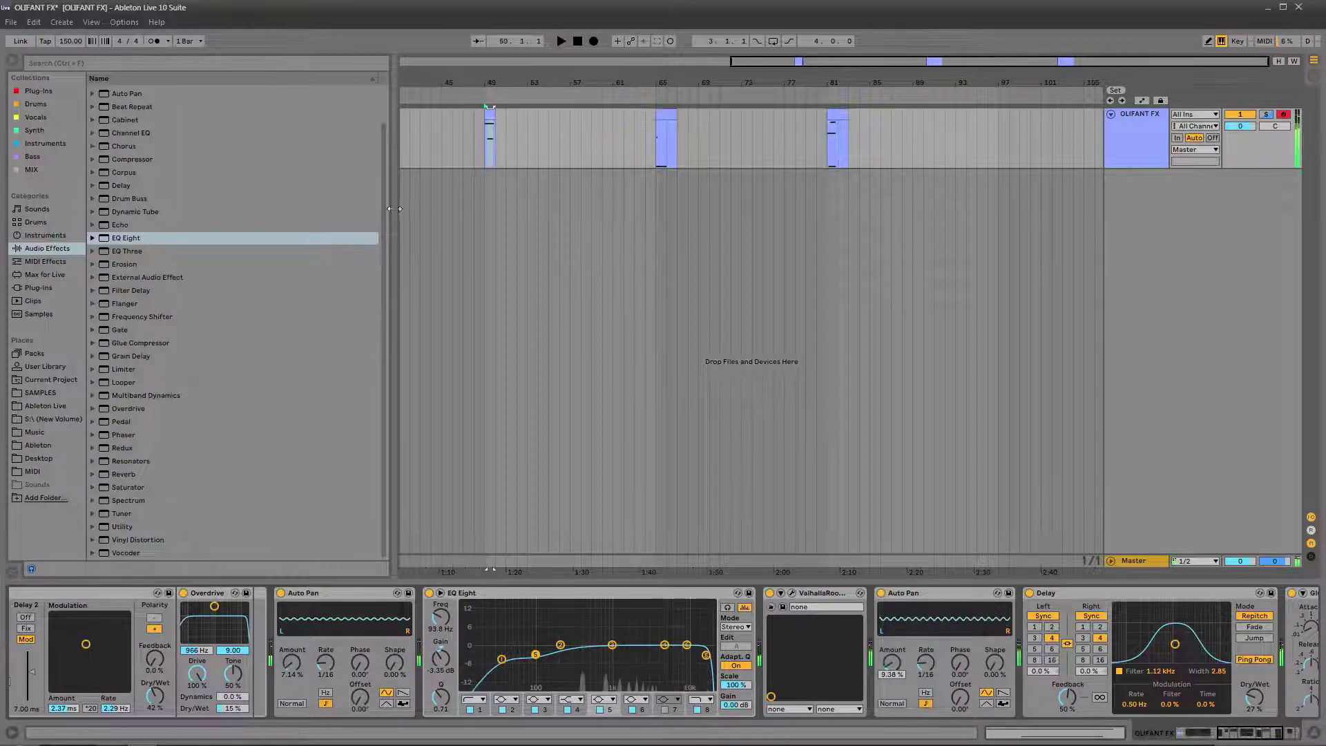